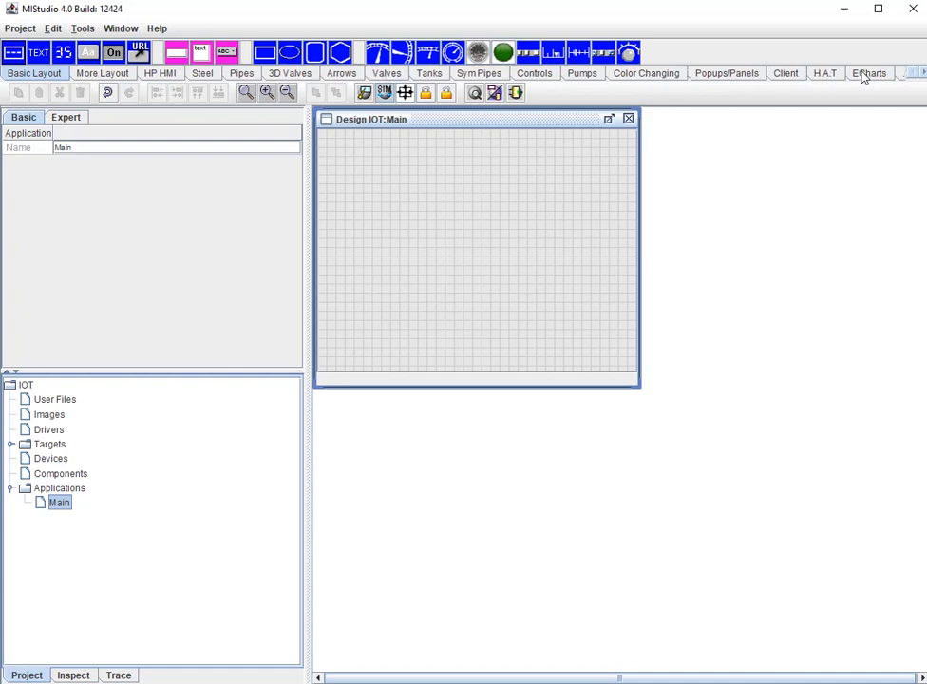
- Place three Annunciators in a vertical column in the upper middle of the Design window
left_click(14, 54)
left_click(474, 151)
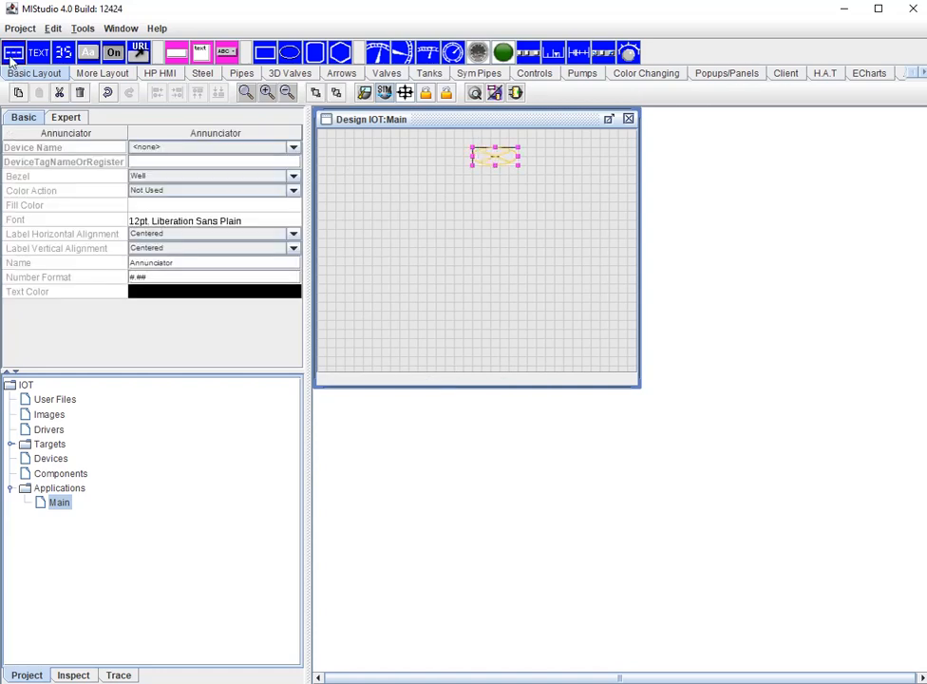
left_click(480, 184)
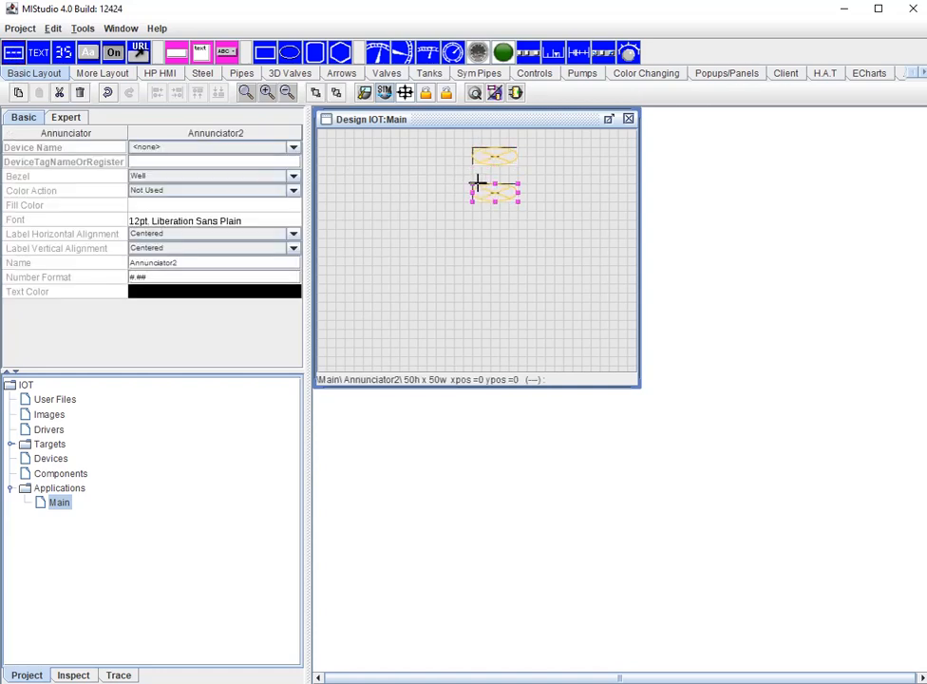
left_click(15, 54)
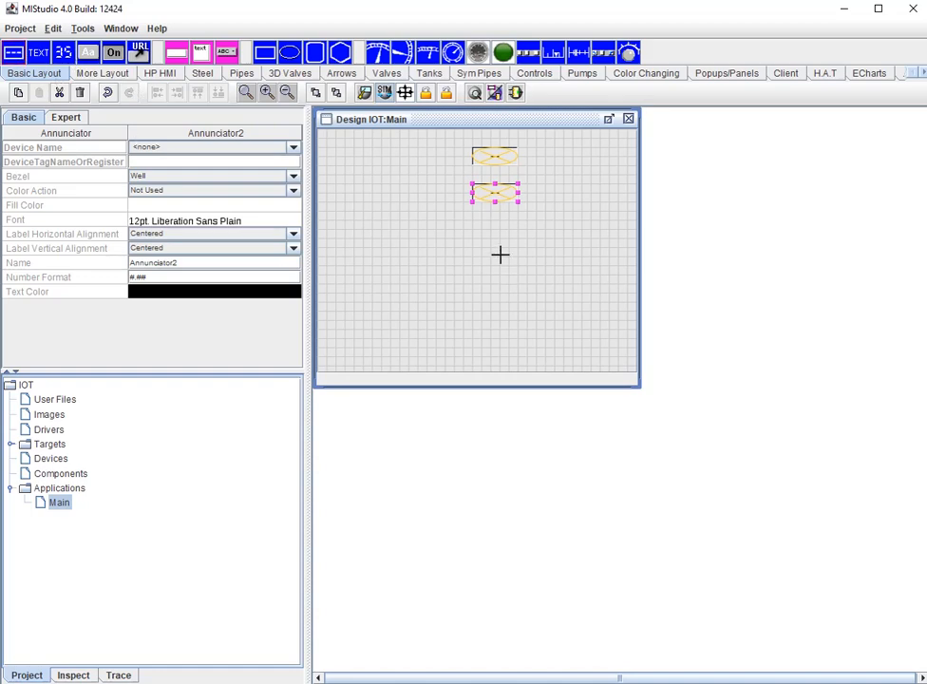
left_click(476, 223)
left_click_drag(492, 241, 490, 235)
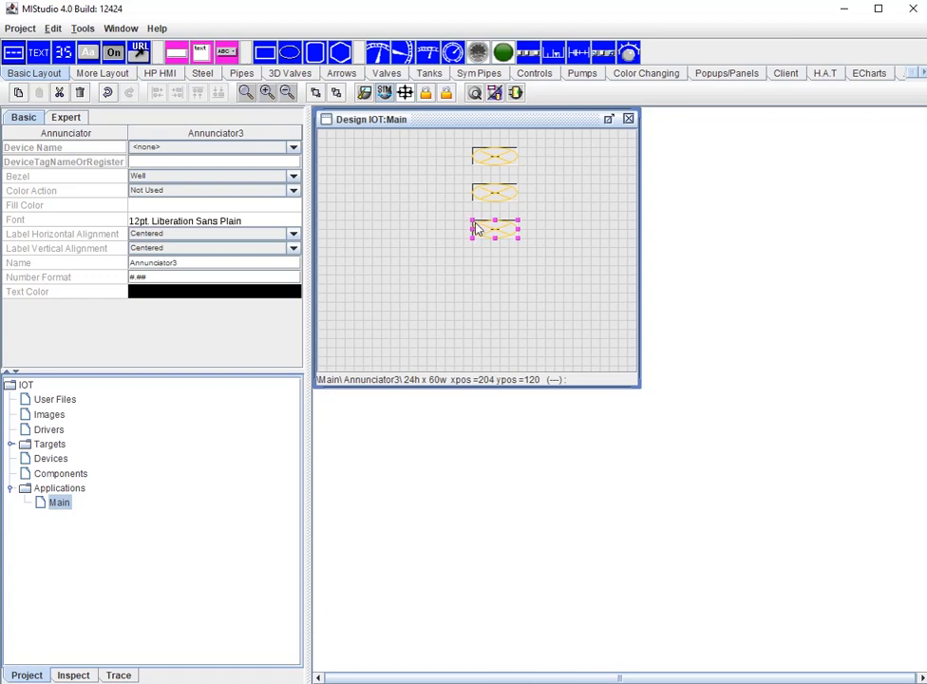
- Copy the lowest Annunciator to the diagram and move its block toward the middle, keeping the Design window's Annunciators in view
left_click(47, 29)
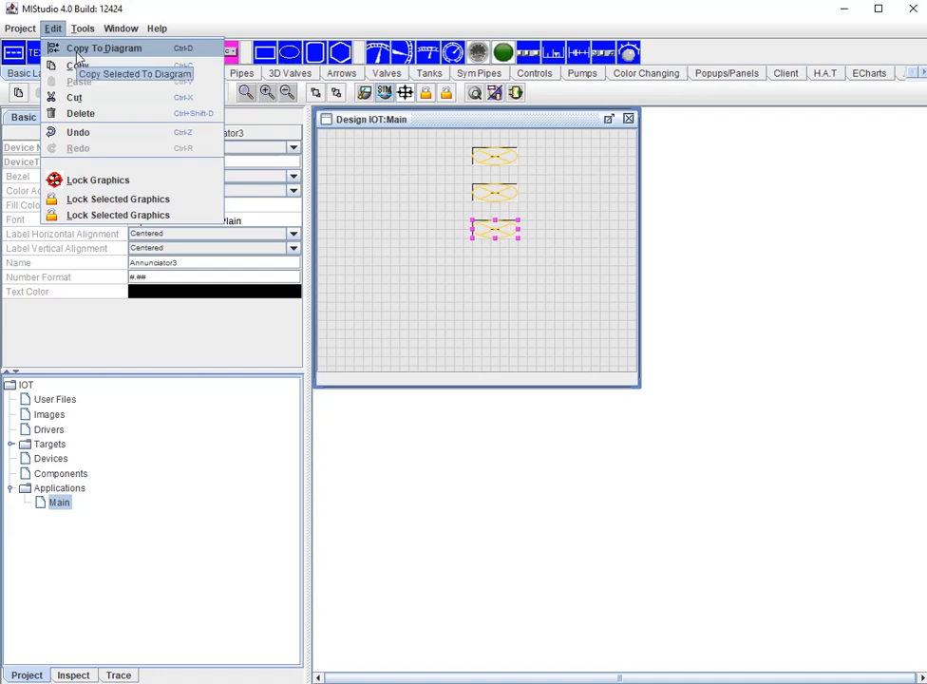
left_click(80, 52)
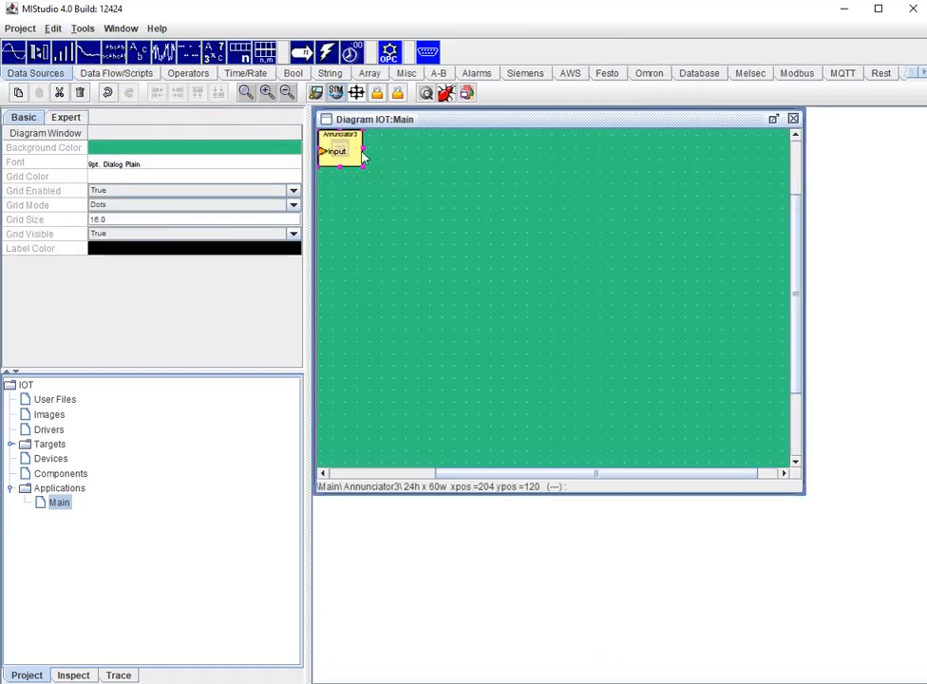
left_click_drag(437, 177, 449, 280)
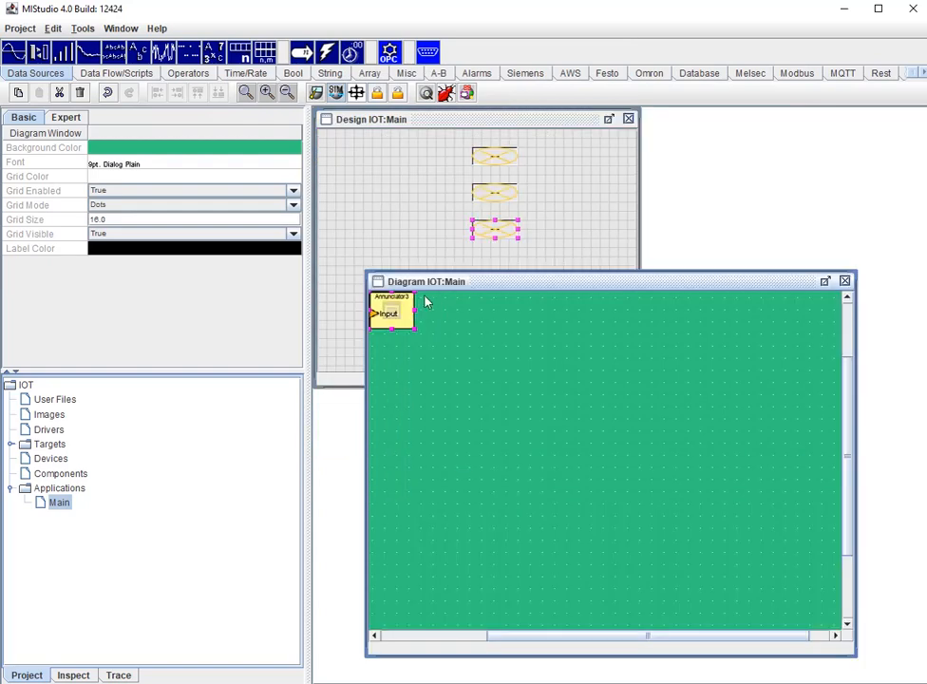
left_click_drag(400, 308, 570, 392)
- Copy the upper two Annunciators to the diagram and place their blocks below the third Annunciator's block
mouse_move(434, 135)
left_mouse_down()
mouse_move(559, 176)
mouse_move(559, 216)
left_mouse_up()
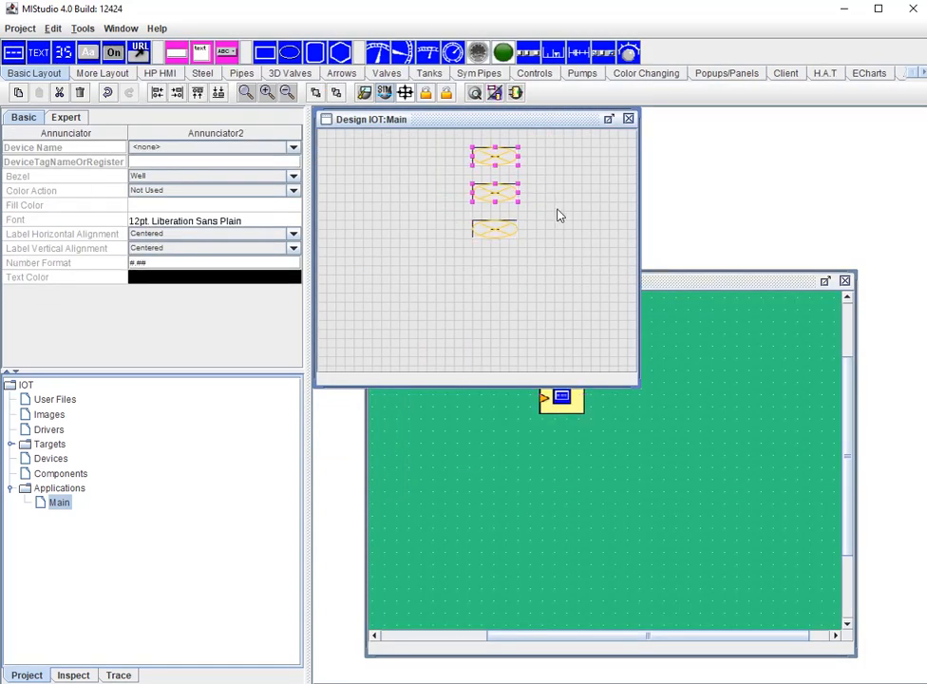
key("ctrl+Tab")
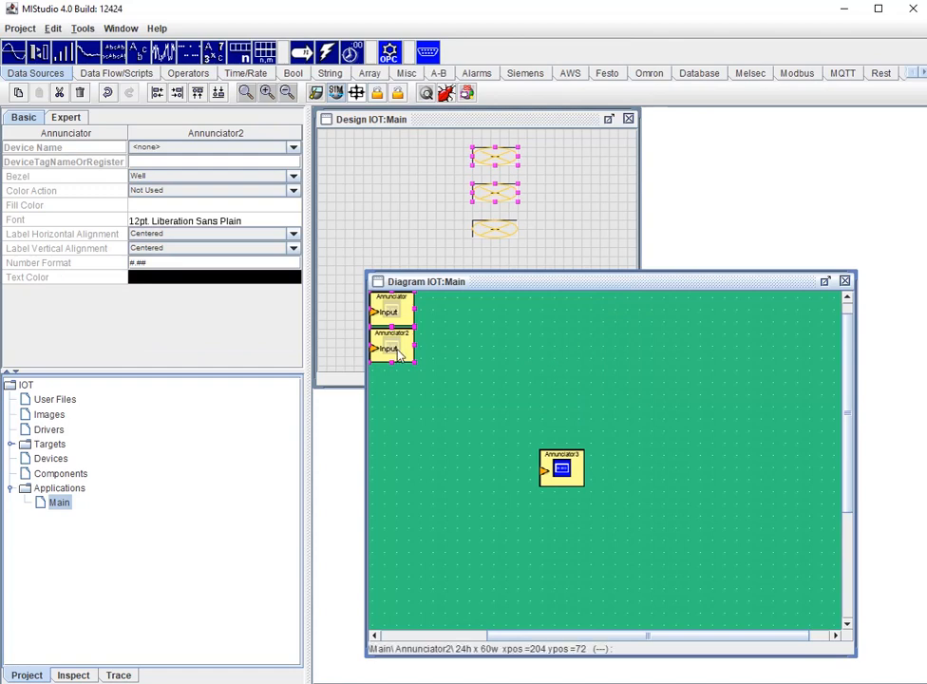
left_click_drag(393, 348, 581, 545)
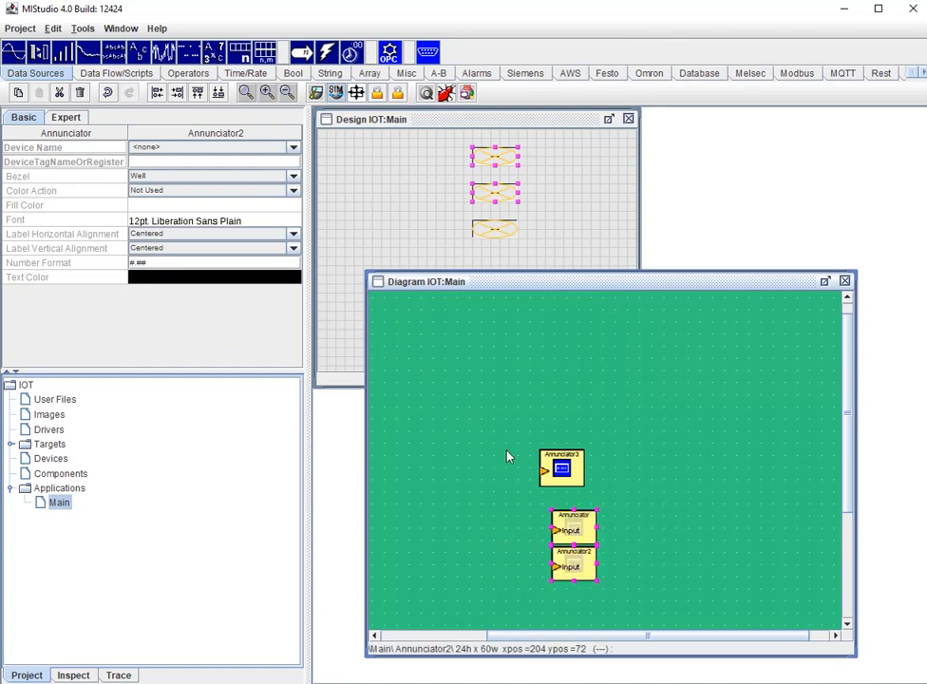
left_click(494, 403)
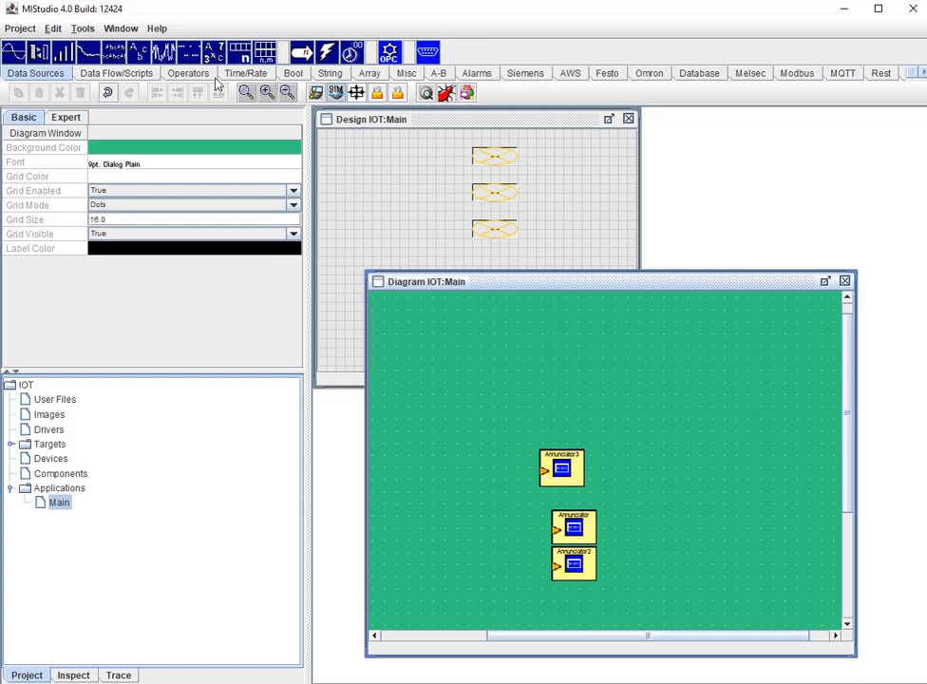
- Add an Increment Server to the diagram and connect its output to the input of the third Annunciator
left_click(62, 53)
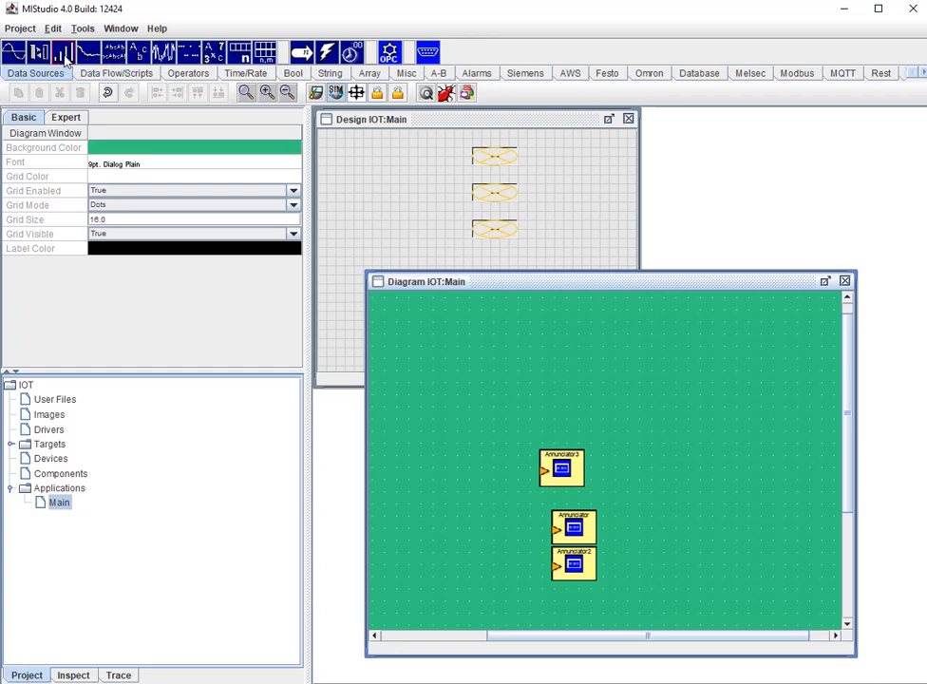
left_click(444, 448)
left_click_drag(482, 477, 437, 465)
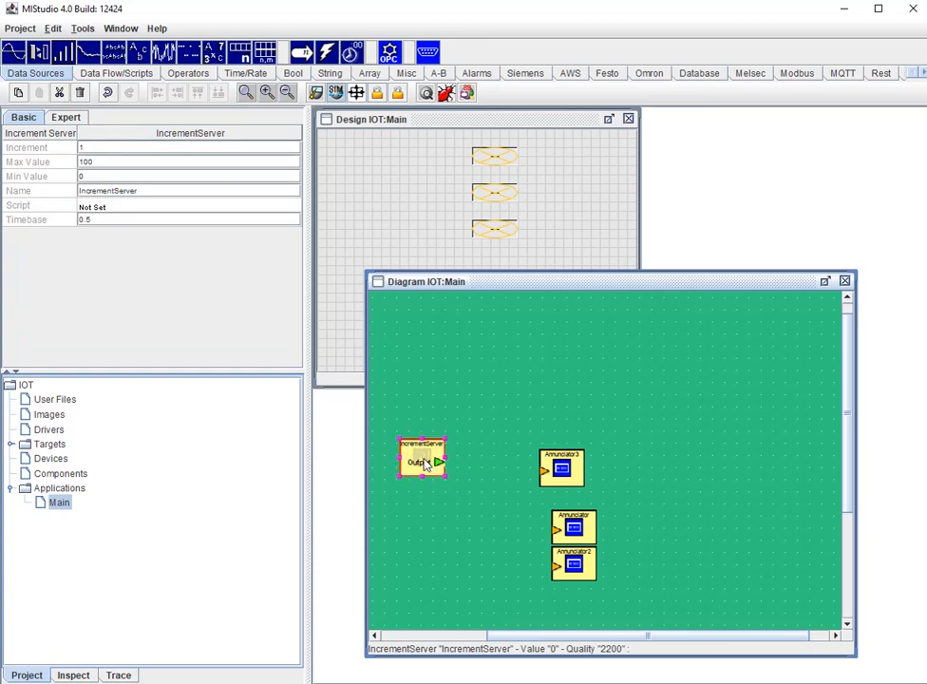
left_click_drag(548, 475, 562, 464)
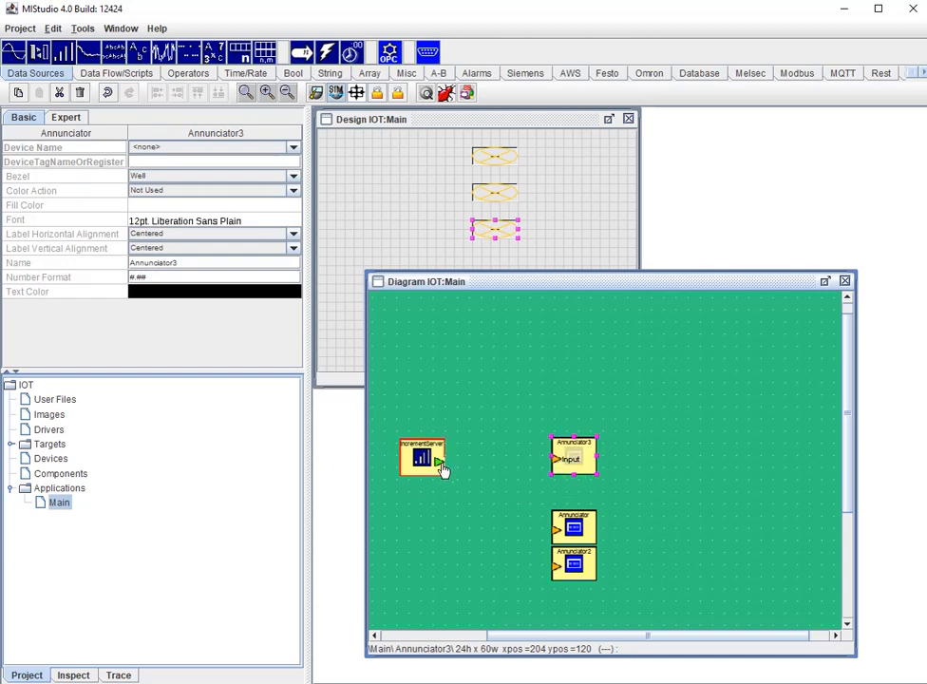
left_click_drag(438, 463, 555, 465)
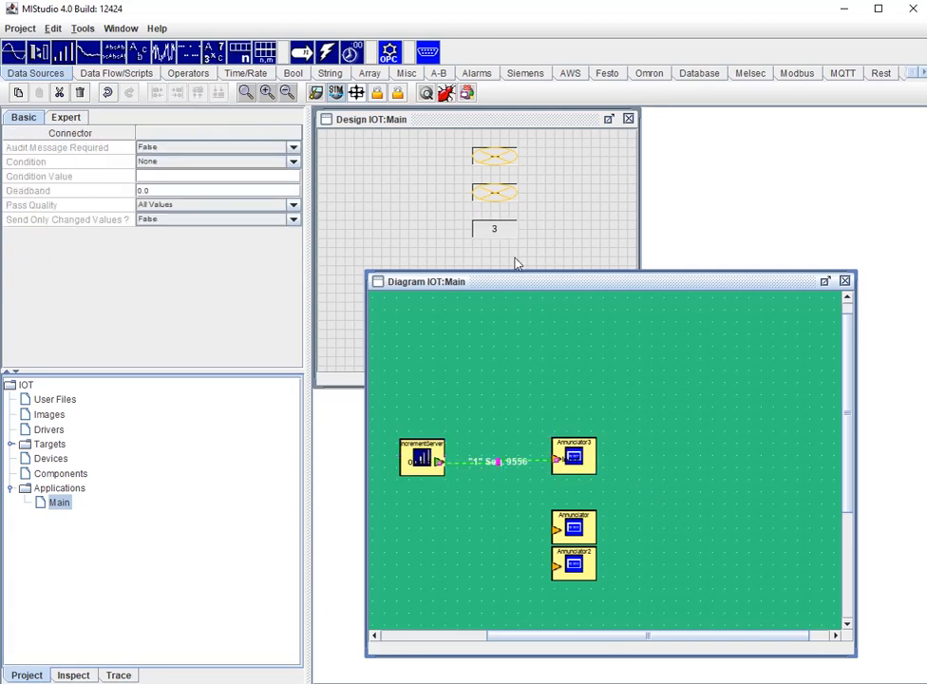
- Move the connected Increment Server pair to the top of the diagram and the other two Annunciators below it
left_click_drag(395, 403, 636, 501)
left_click_drag(582, 467, 615, 343)
left_click_drag(557, 532, 612, 416)
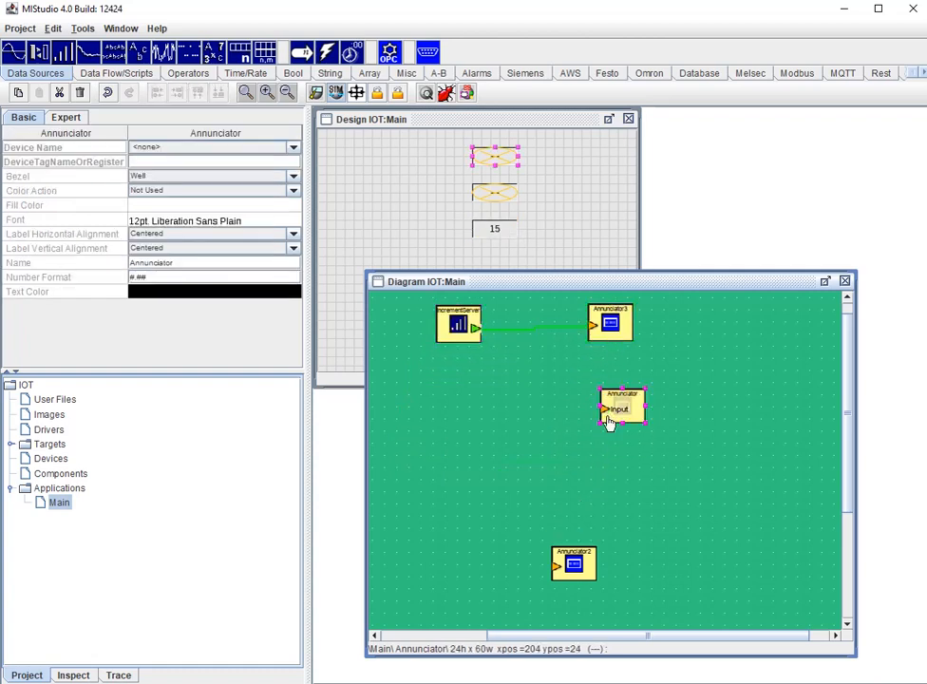
left_click_drag(571, 559, 630, 479)
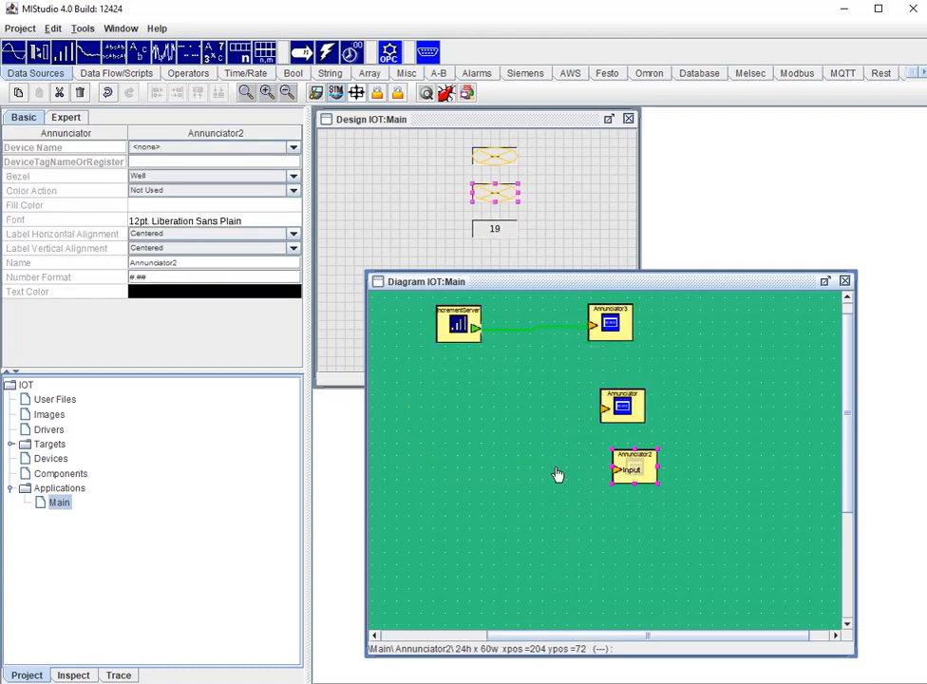
- Add a Modbus TCP Device Server below the Increment Server and set its hostname to 192.168.5.174
left_click(790, 77)
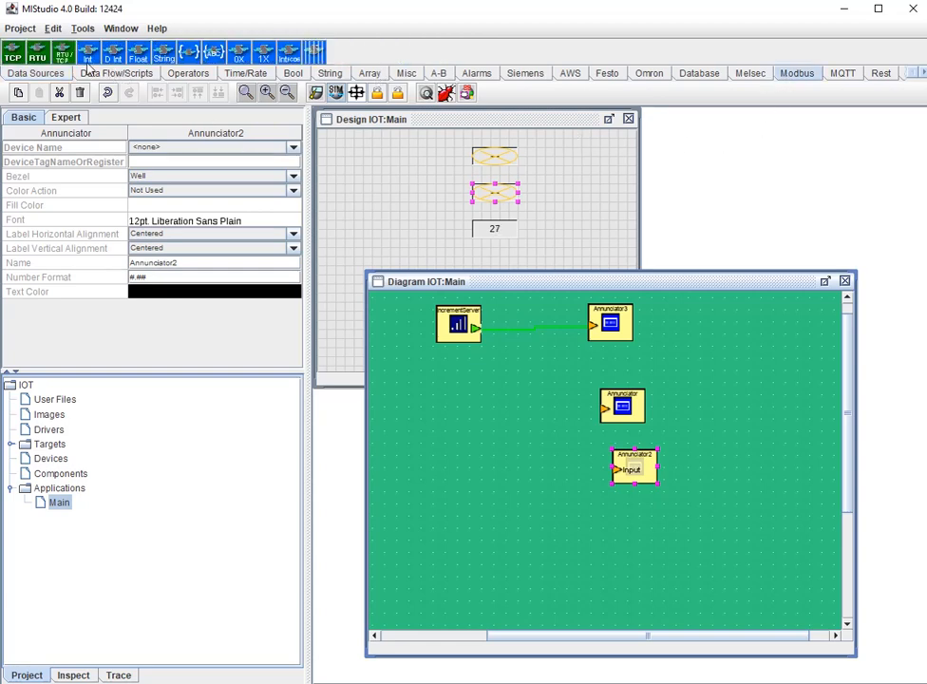
left_click(12, 54)
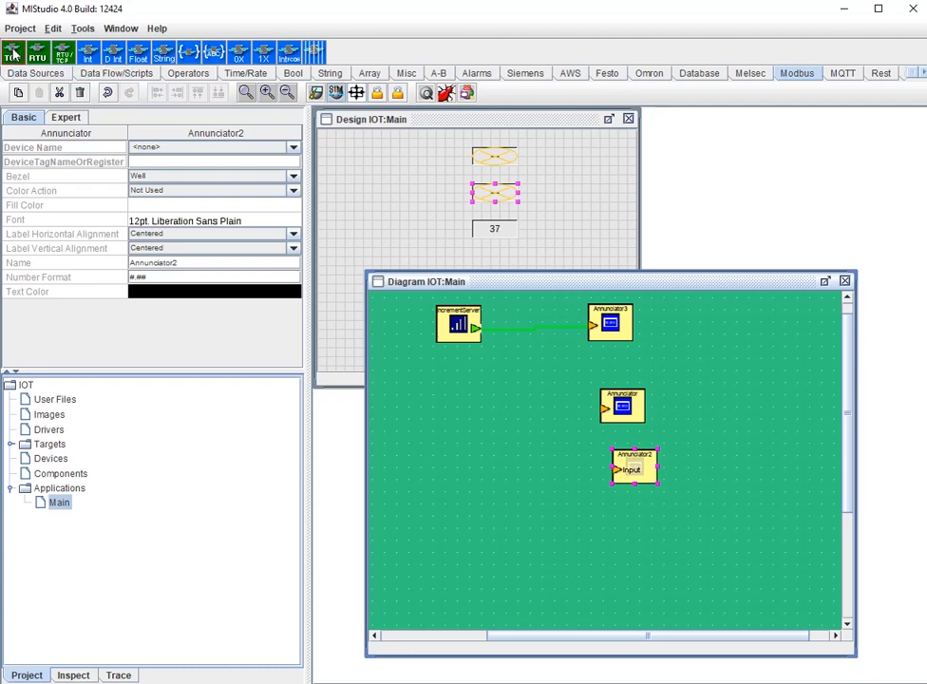
left_click(413, 397)
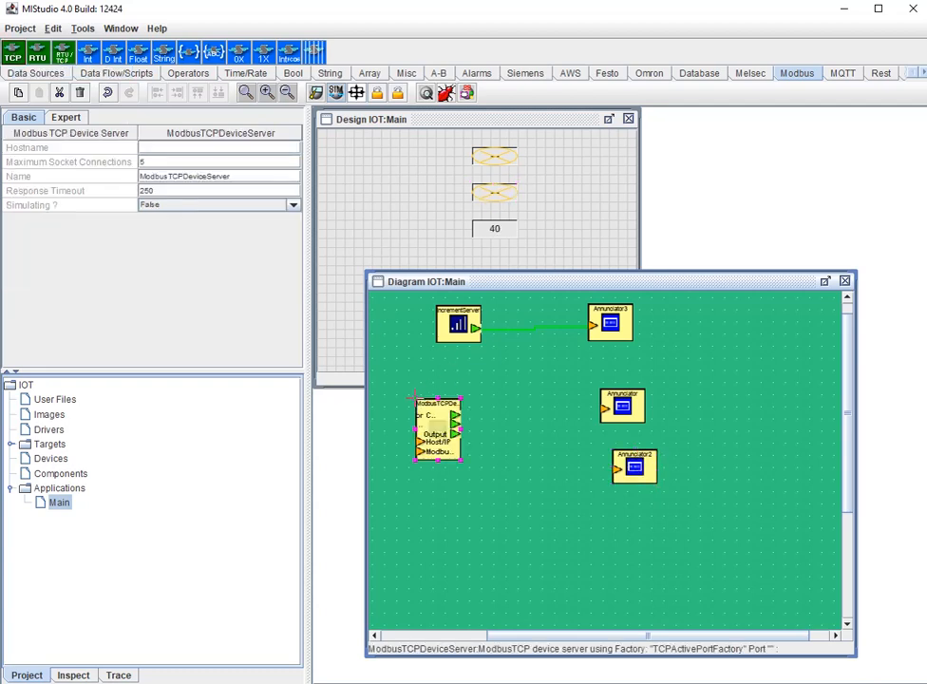
left_click(158, 148)
type("19")
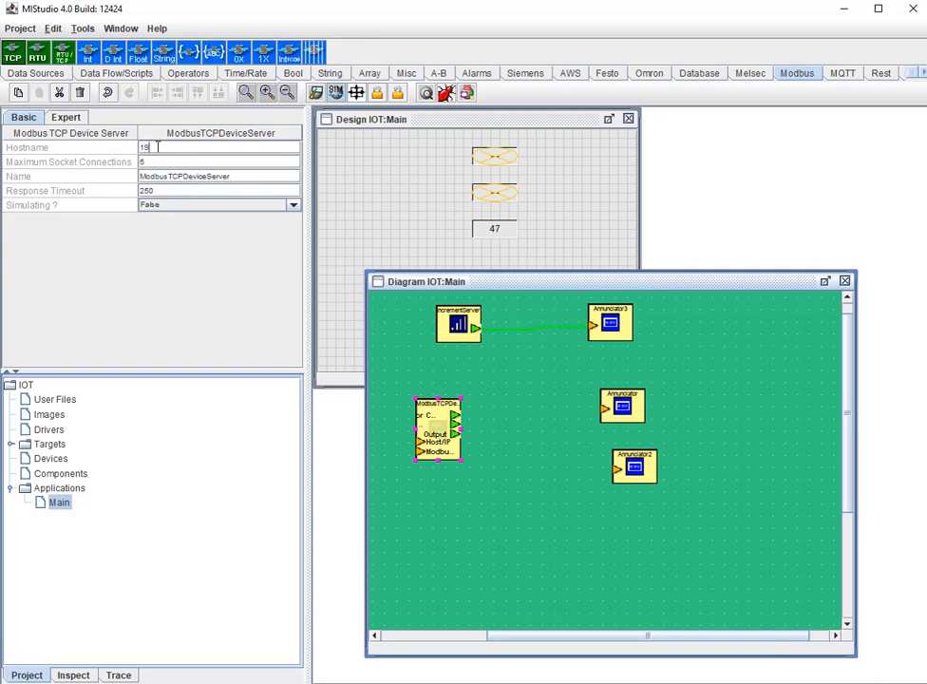
type("2.168.5.174")
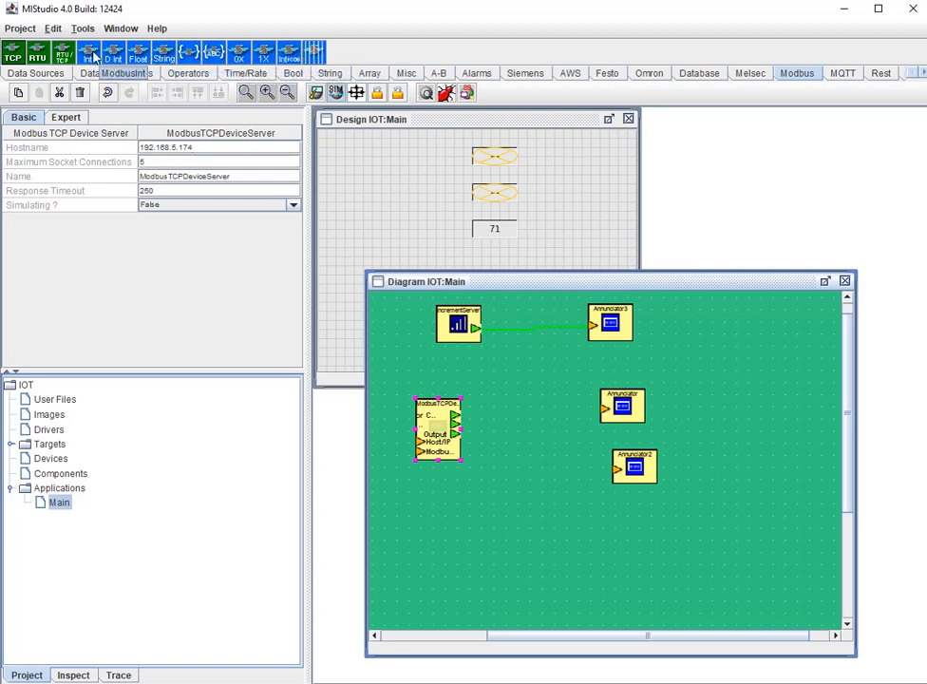
- Add a Modbus Int block beside the TCP device server and assign it the device /Main/ModbusTCPDeviceServer
left_click(86, 55)
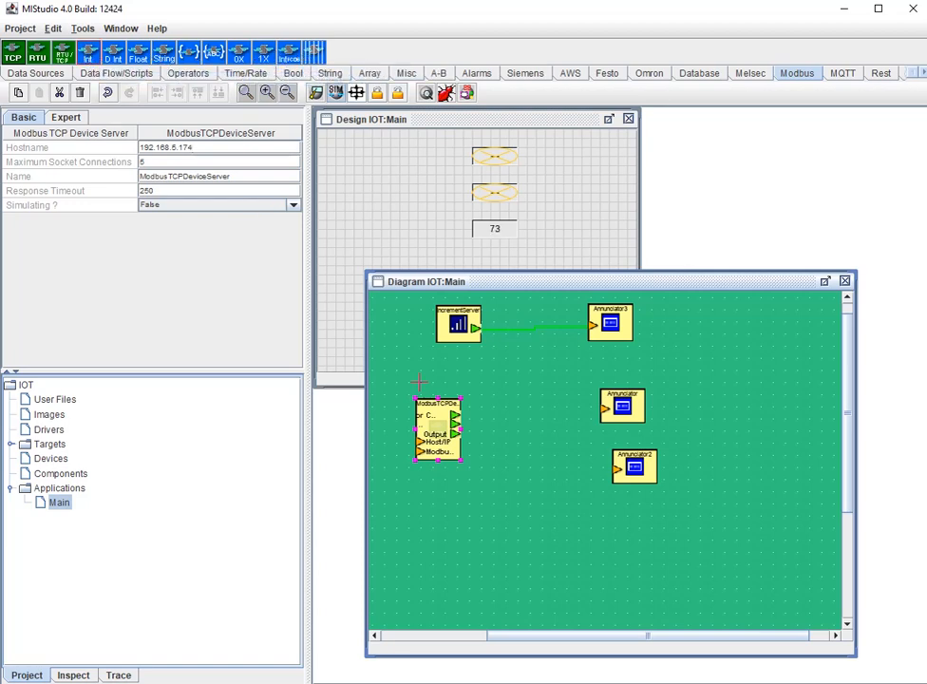
left_click(522, 403)
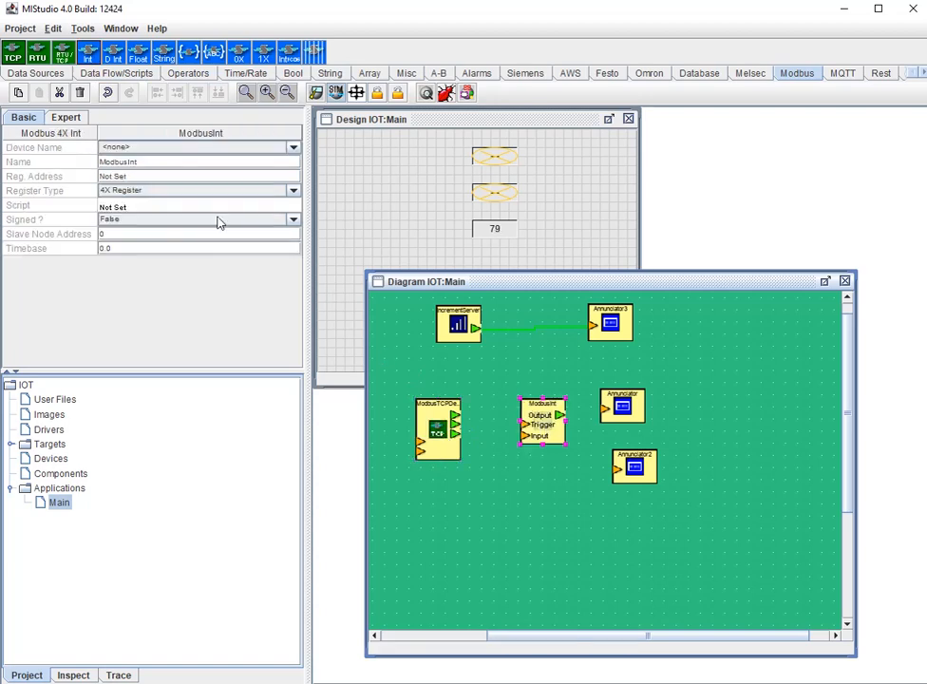
left_click(148, 149)
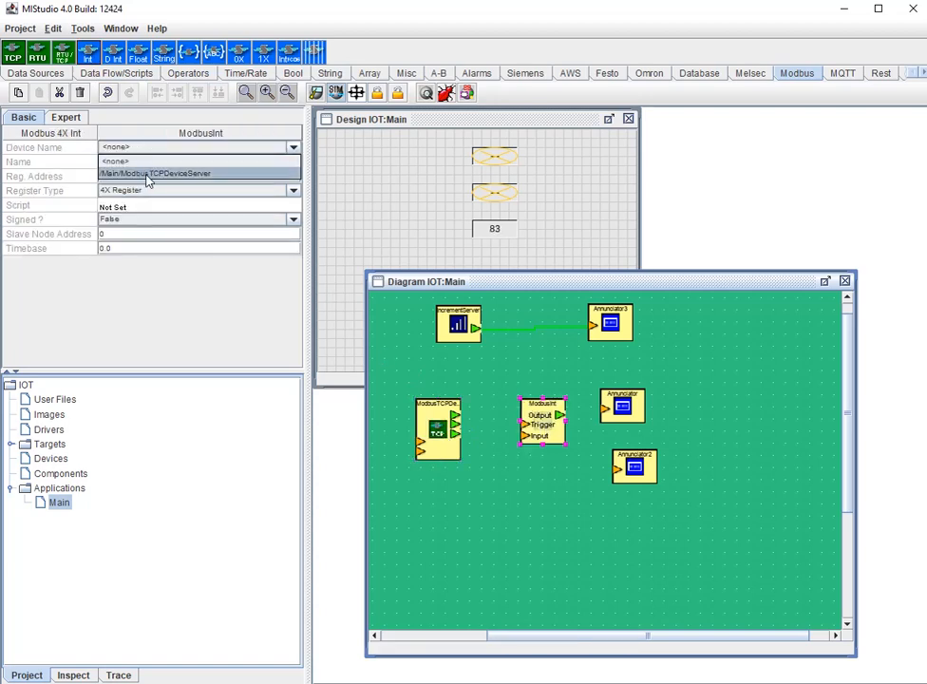
left_click(149, 174)
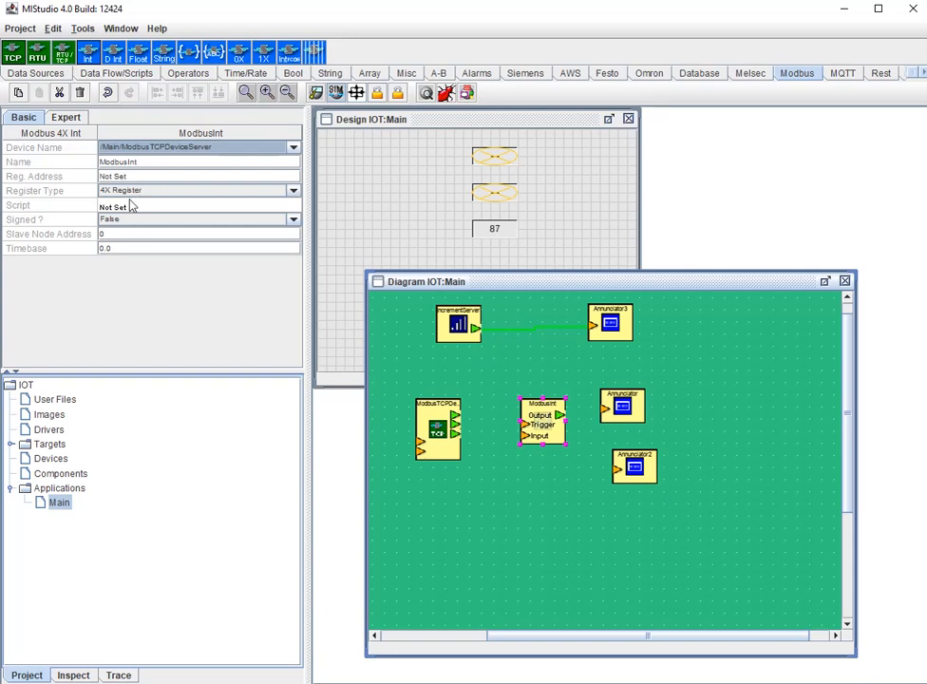
- Set the Modbus Int block's register address to 1 and its timebase to 1.0
left_click(128, 177)
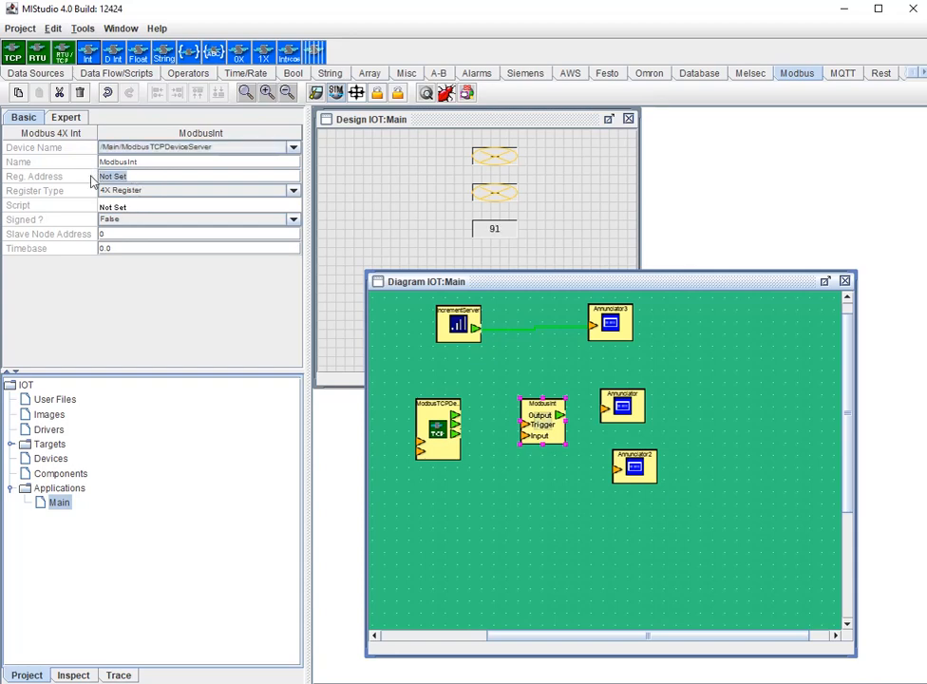
type("1")
left_click_drag(131, 248, 63, 238)
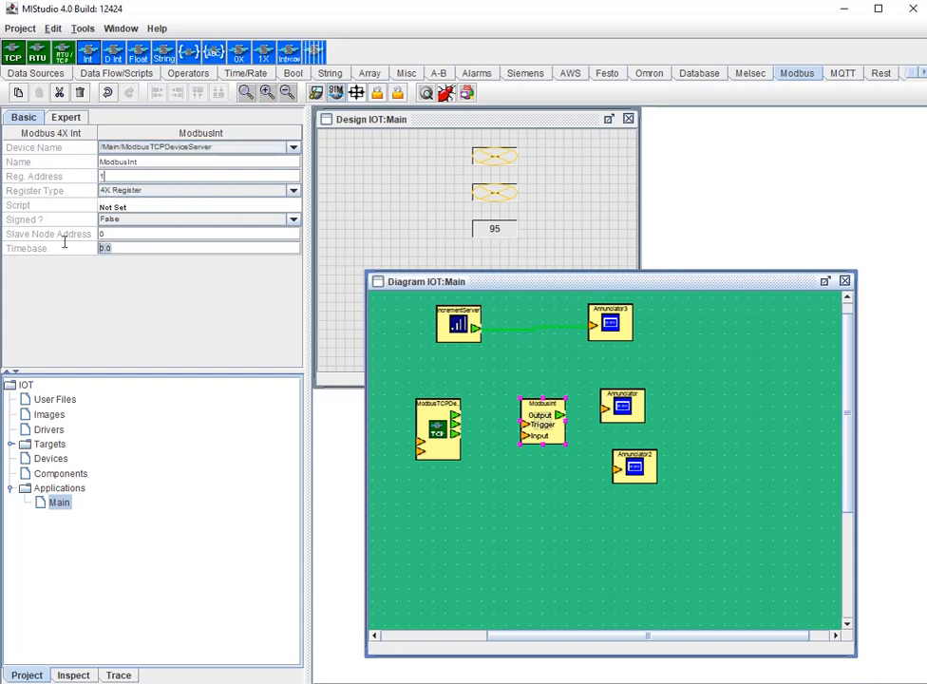
type("1.0")
- Connect the Modbus Int output to the first Annunciator, switch to live mode, and minimize the Modbus simulator window
left_click_drag(561, 419, 621, 410)
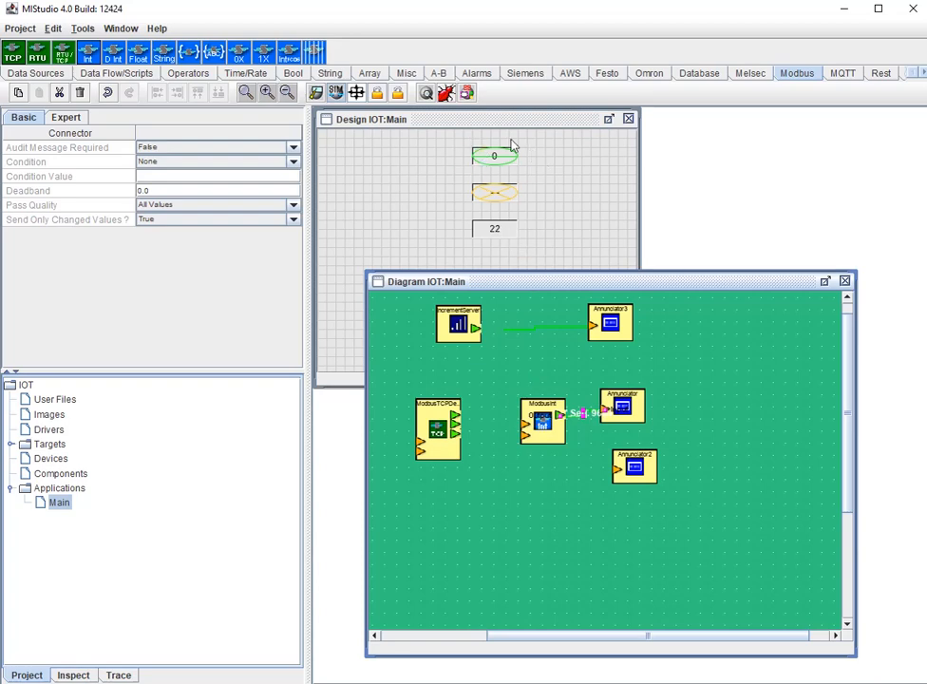
mouse_move(500, 168)
left_click(335, 91)
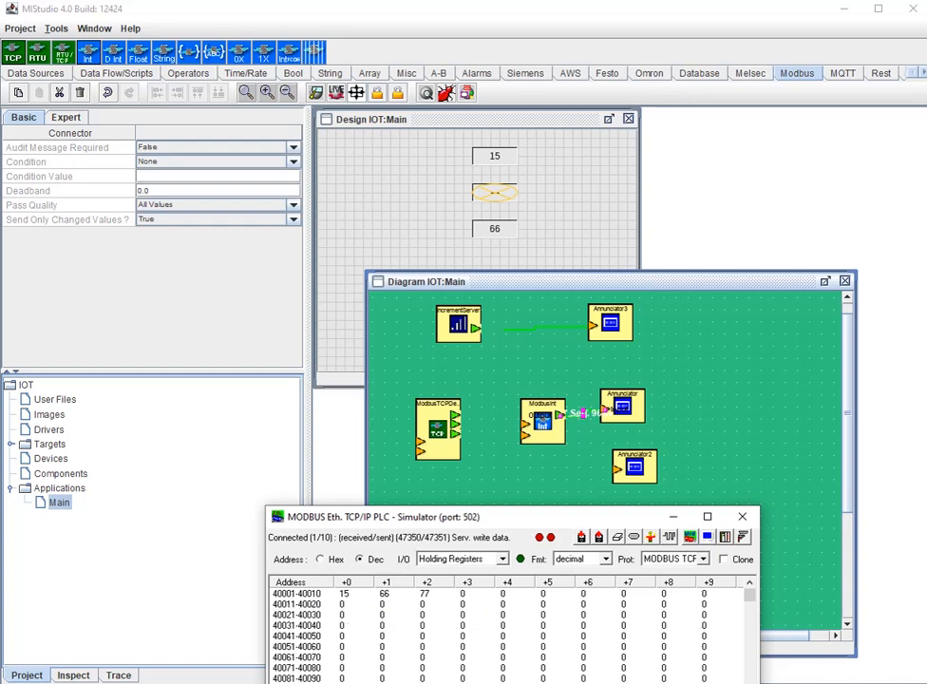
left_click(673, 516)
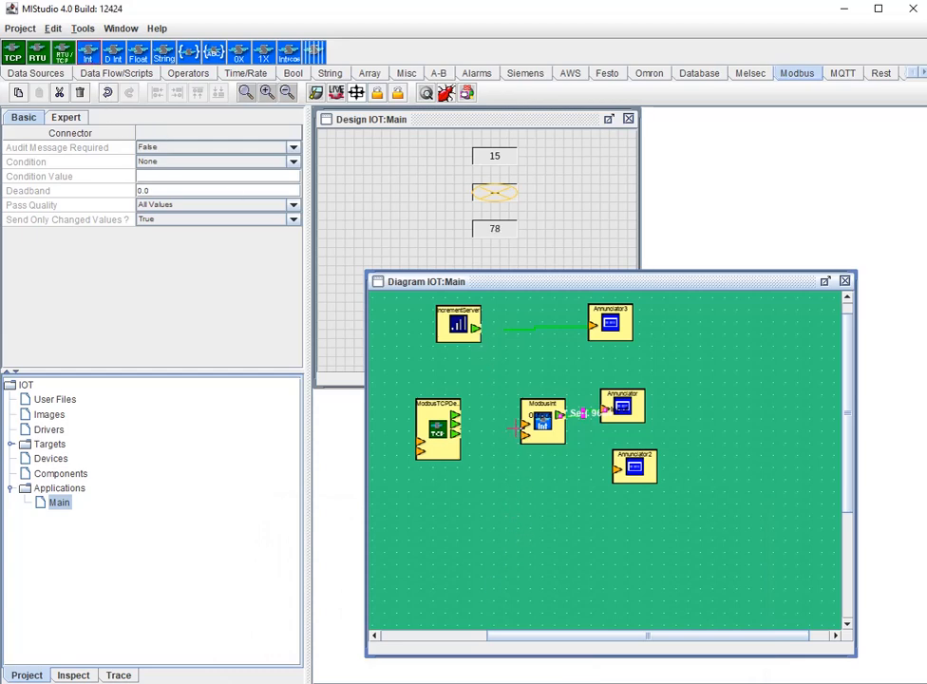
- Add a second Modbus Int block to the diagram below the first one
left_click(536, 521)
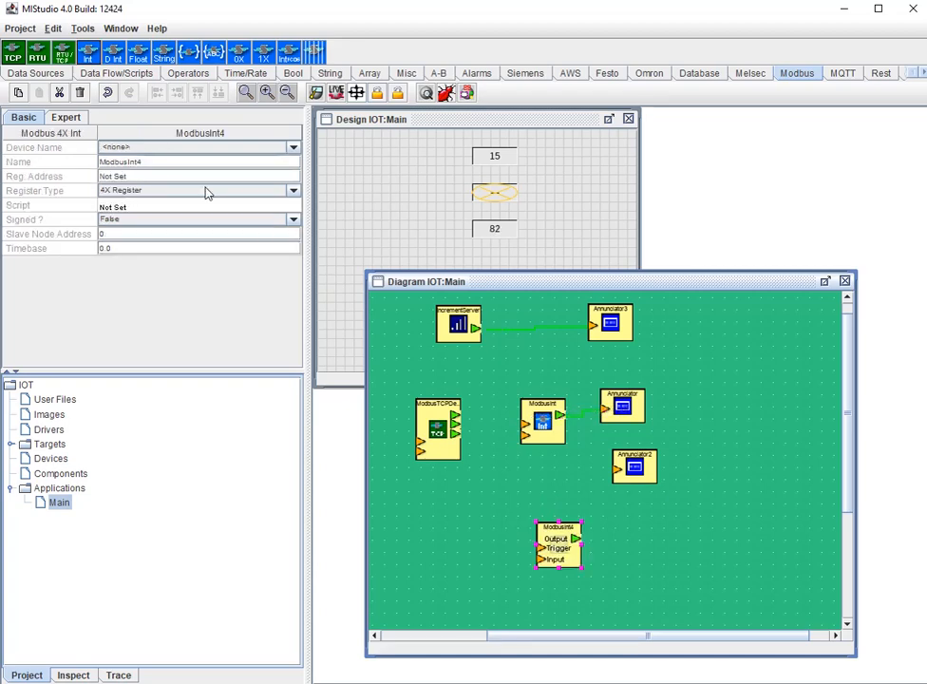
left_click(109, 58)
left_click(539, 528)
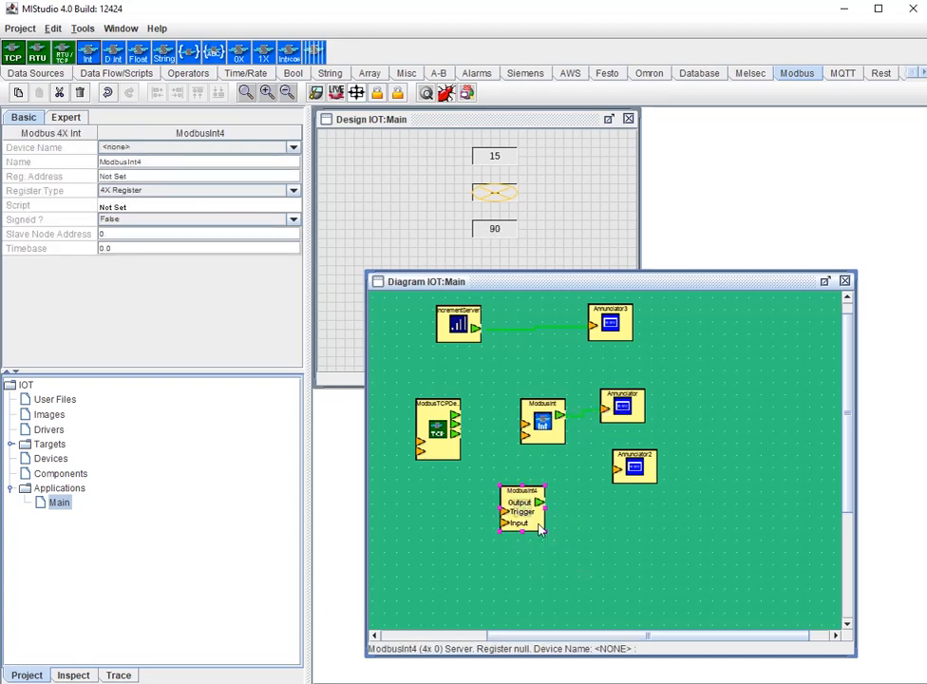
- Add a Float Flux Server beside the second Modbus Int block and connect its output to that block's input
left_click(56, 75)
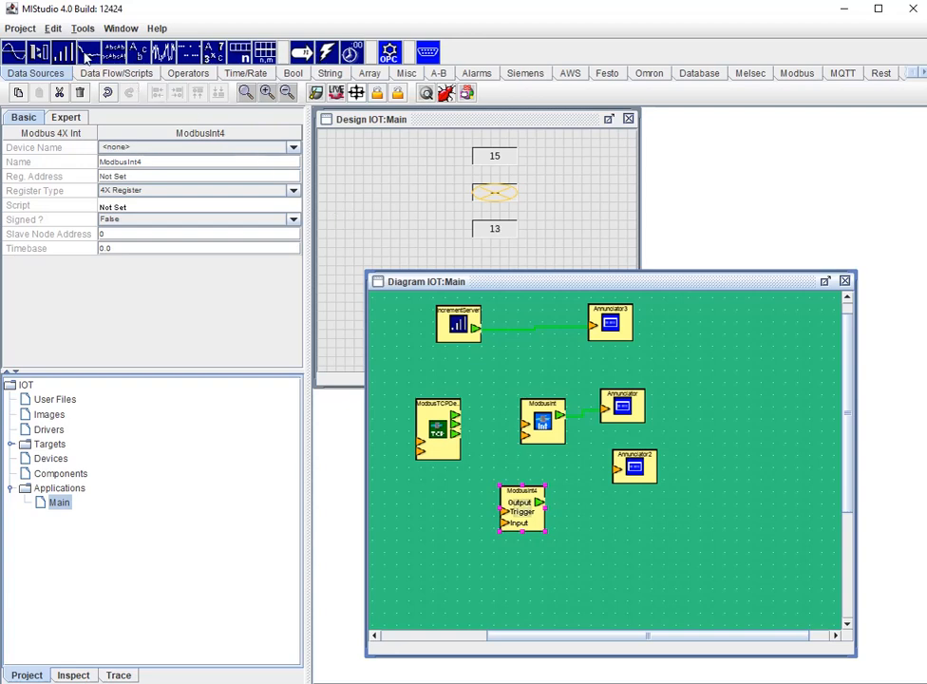
left_click(399, 490)
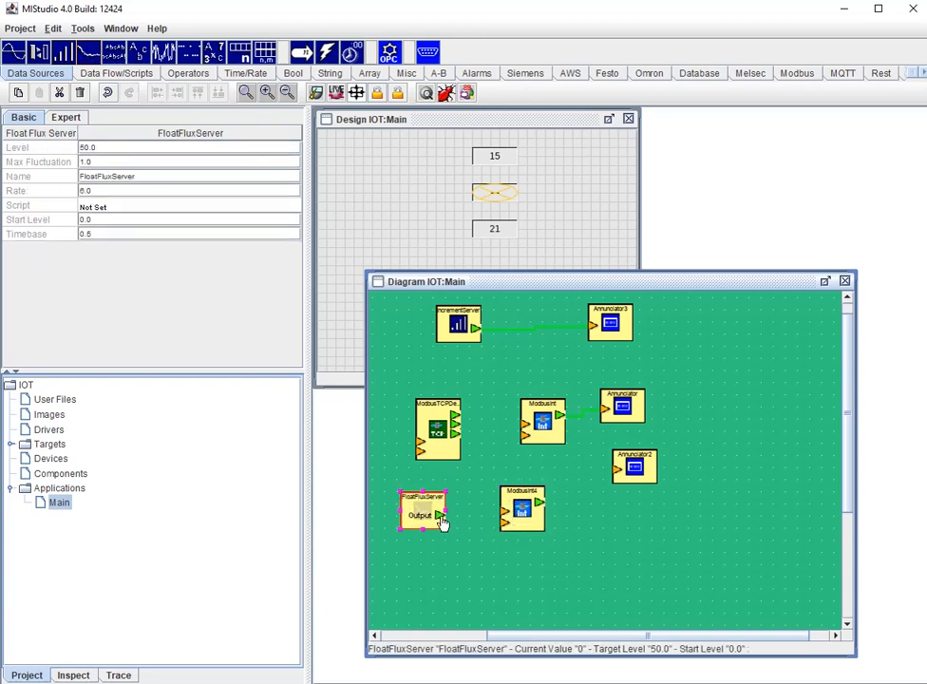
left_click_drag(440, 517, 511, 535)
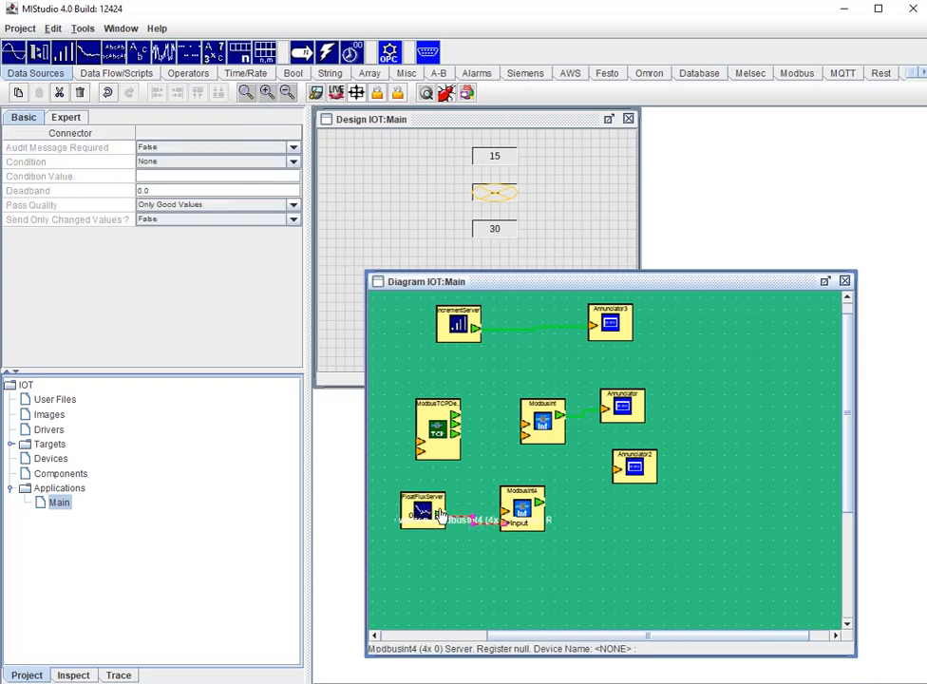
- Assign the second Modbus Int block to /Main/ModbusTCPDeviceServer with register address 2, and check the holding registers in the Modbus simulator
left_click(521, 510)
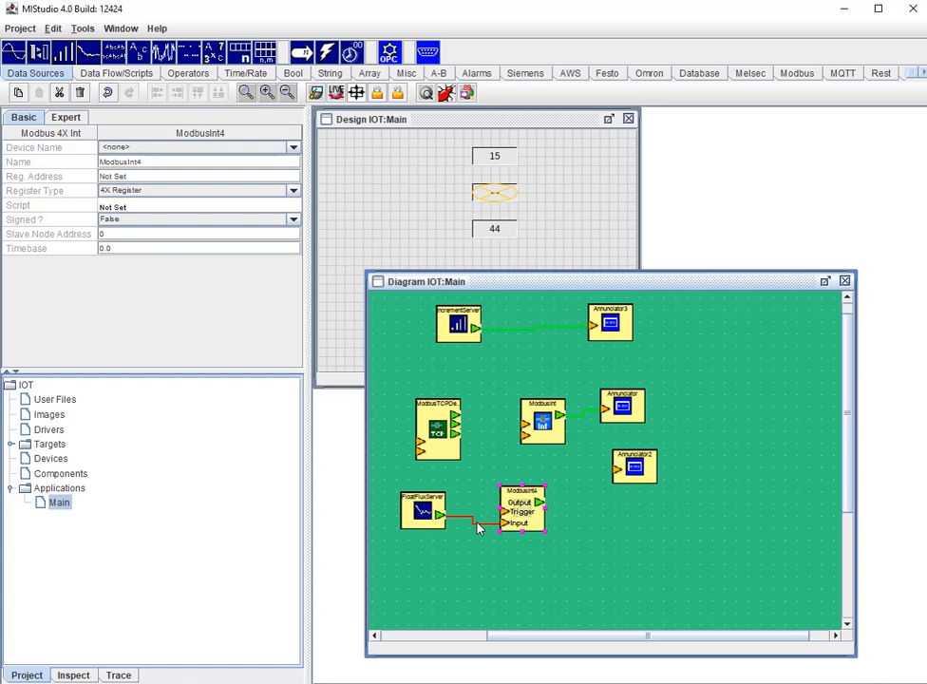
left_click(477, 523)
left_click(522, 510)
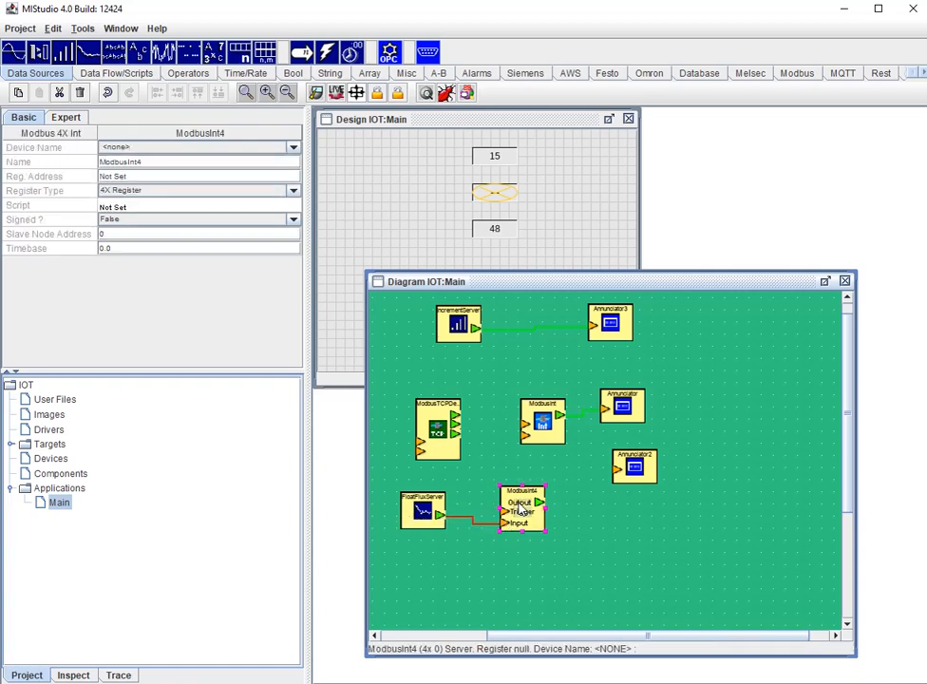
left_click(186, 149)
left_click(182, 174)
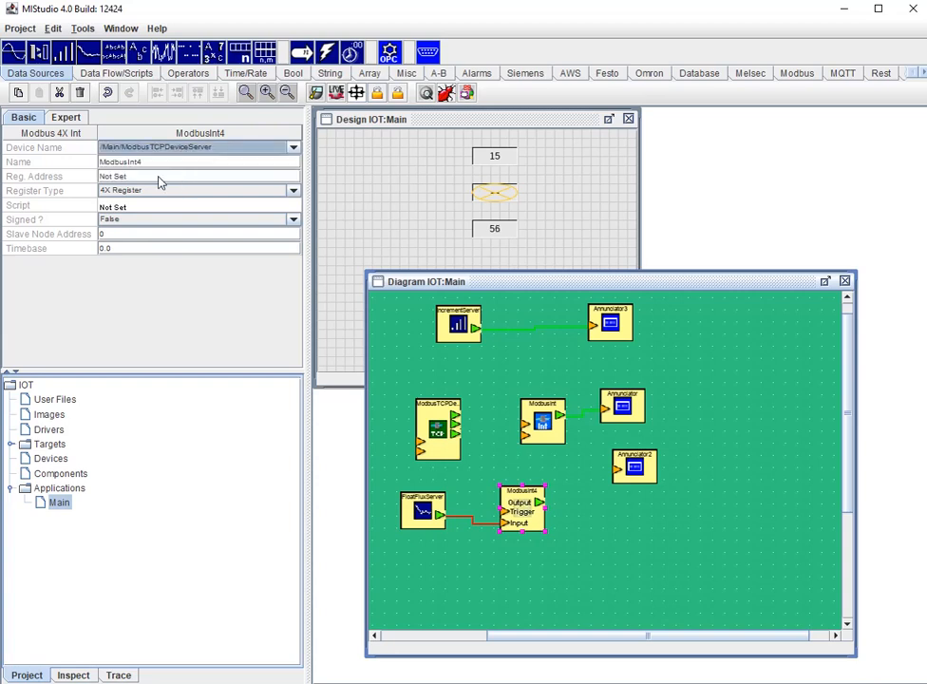
left_click(142, 177)
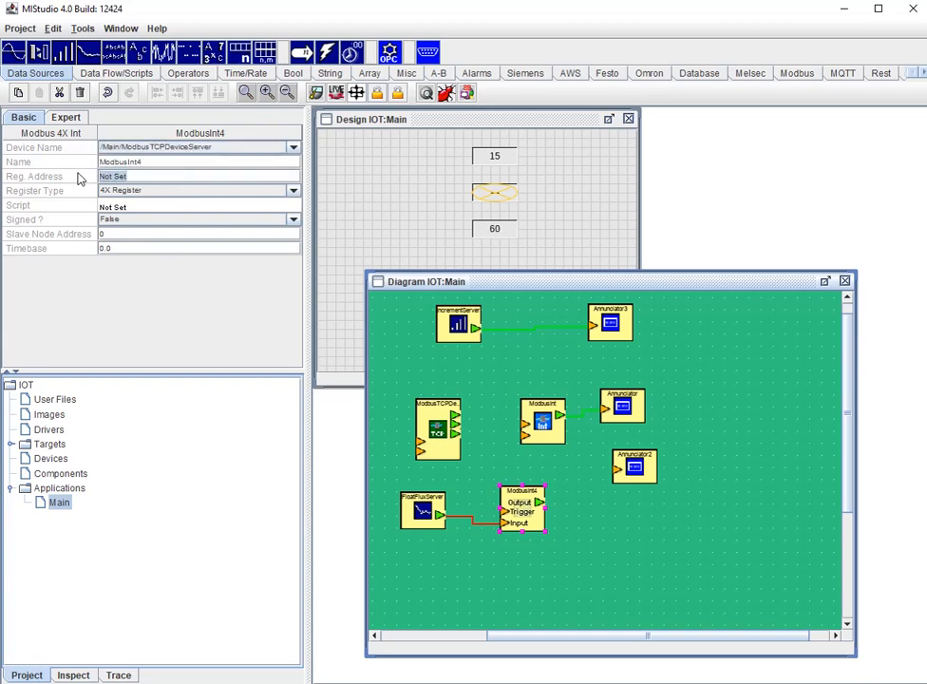
type("2")
left_click(480, 524)
left_click(534, 570)
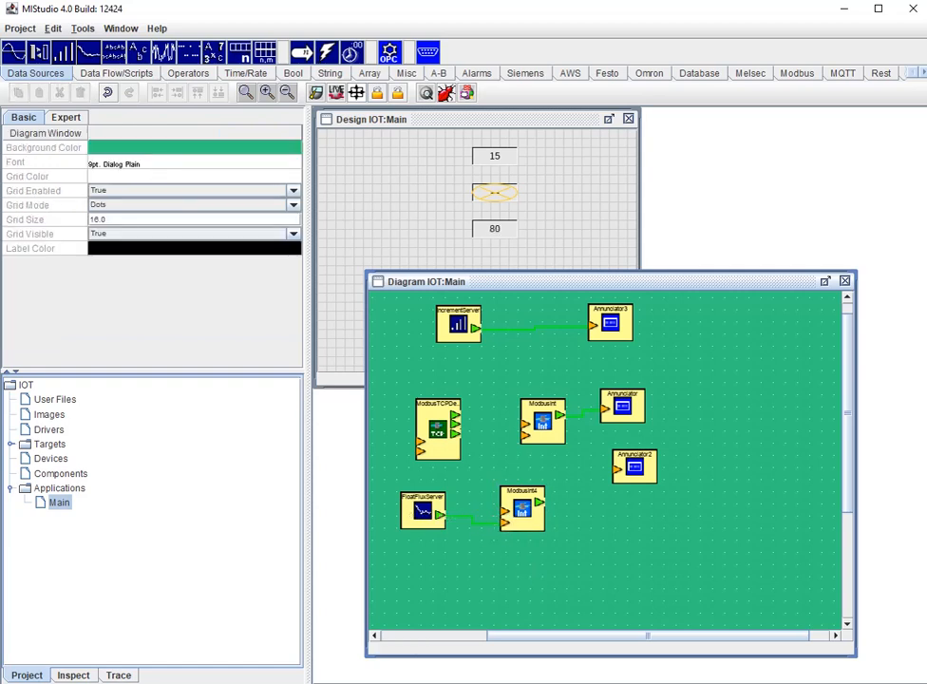
left_click(356, 682)
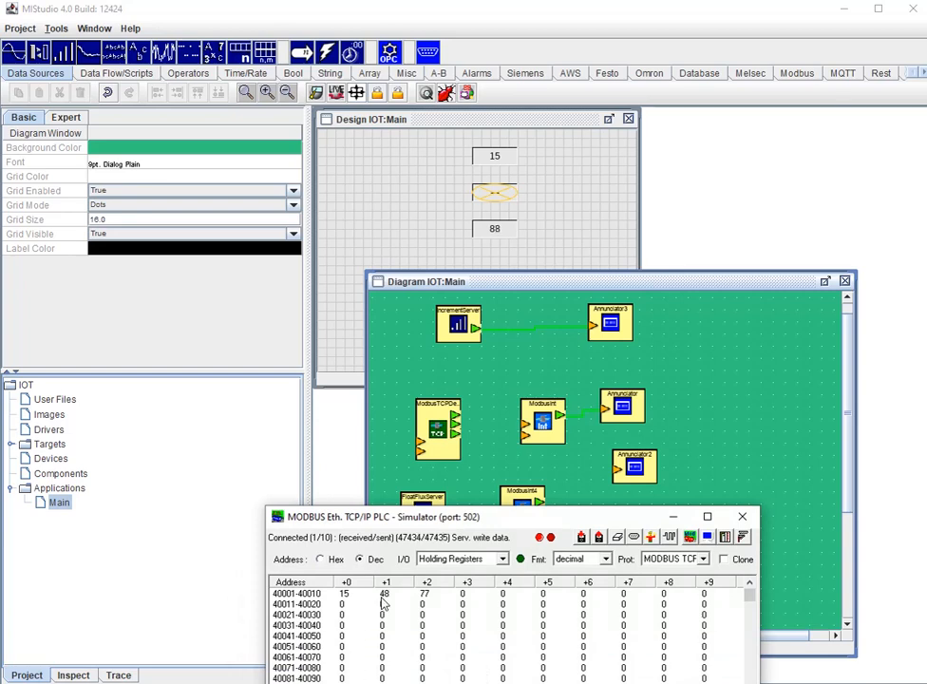
left_click(673, 516)
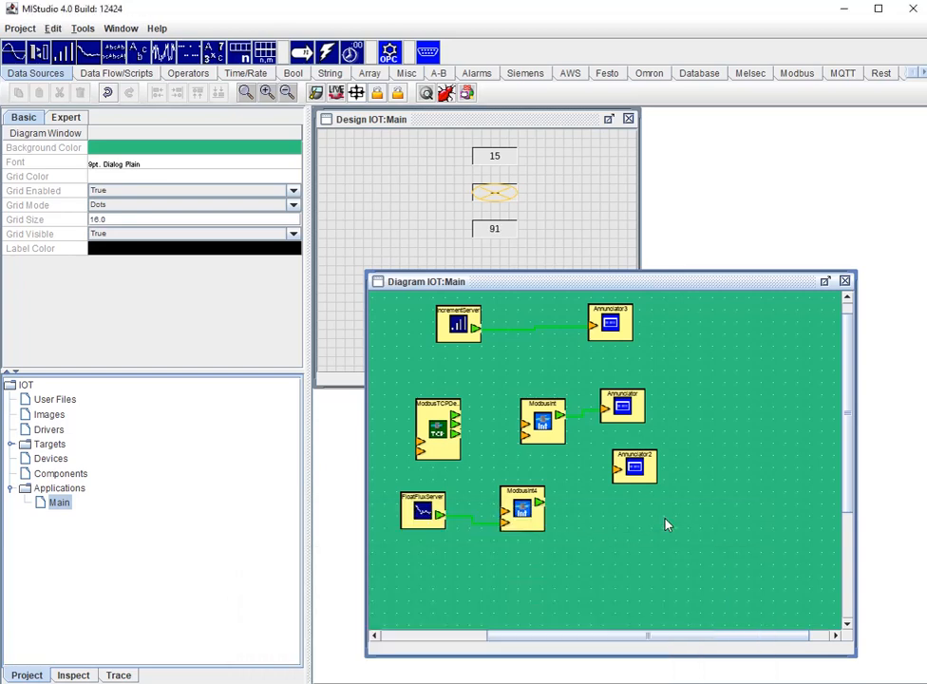
- Move Annunciator2 to the diagram's lower right, add a third Modbus Int block beside it and connect that block's output to its input
left_click_drag(626, 473, 744, 590)
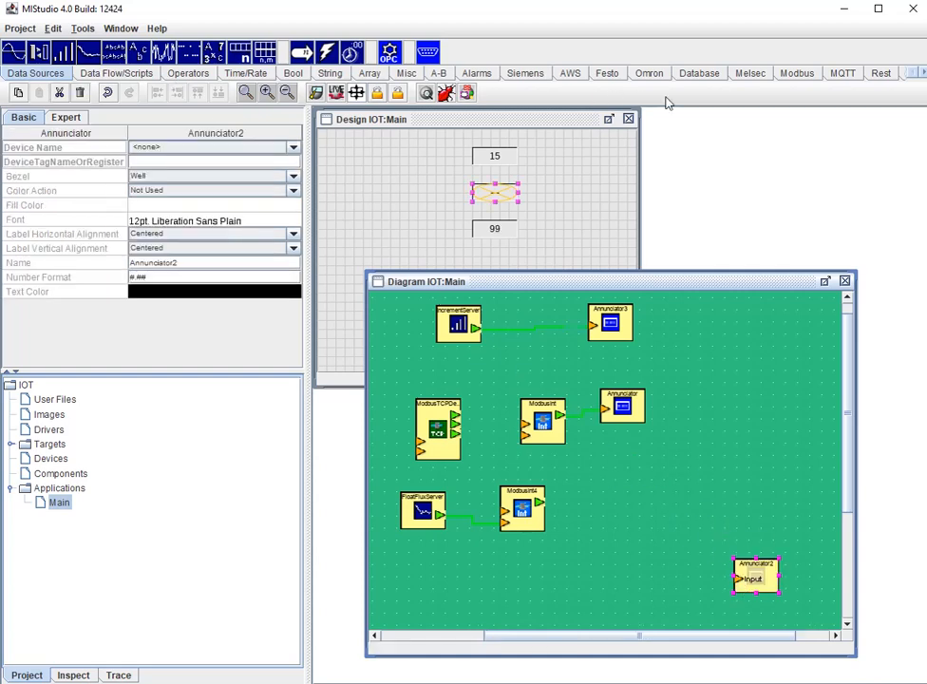
left_click(794, 74)
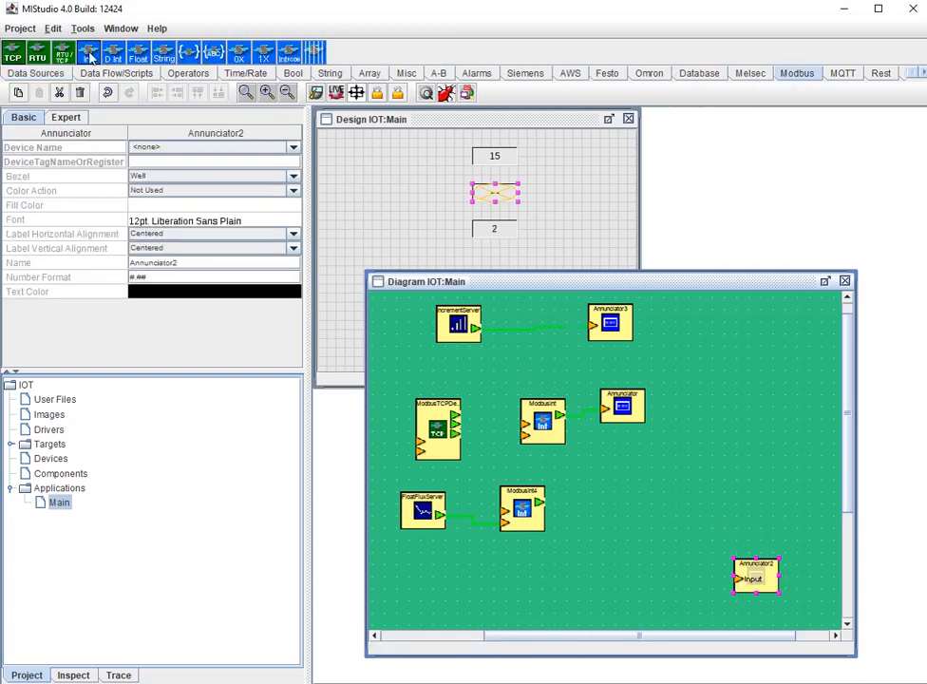
left_click(606, 570)
left_click_drag(646, 584, 738, 591)
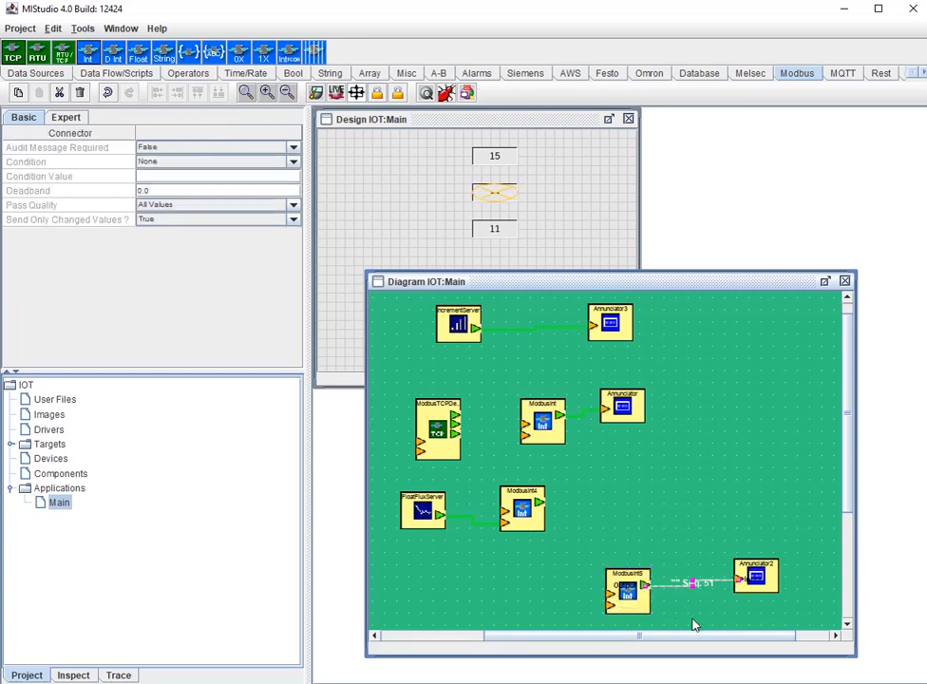
- Assign the third Modbus Int block to /Main/ModbusTCPDeviceServer and set its register address to 2
left_click(636, 606)
left_click(201, 148)
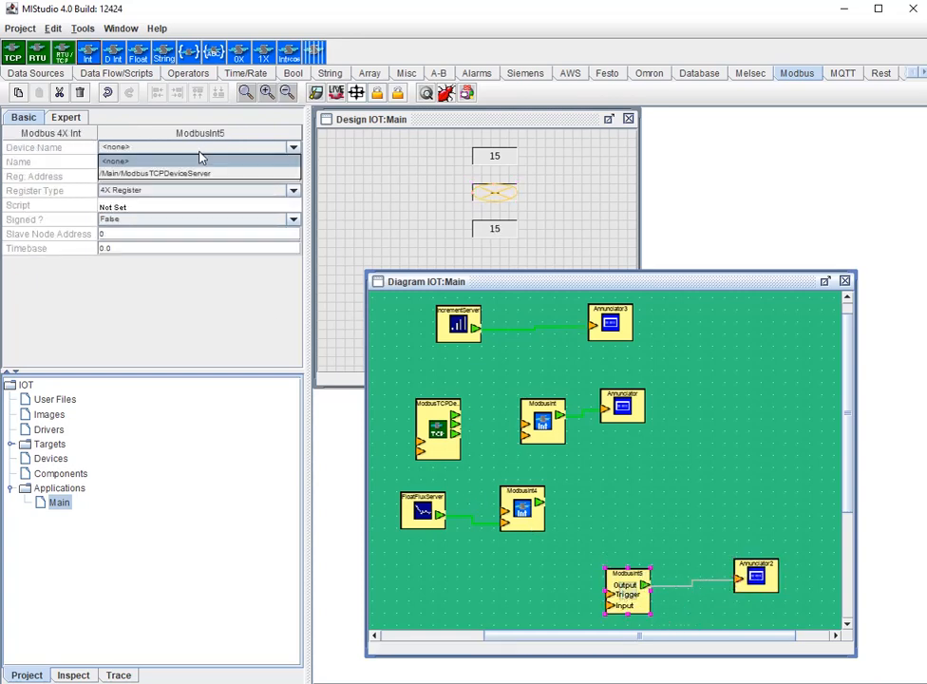
left_click(175, 176)
left_click(42, 176)
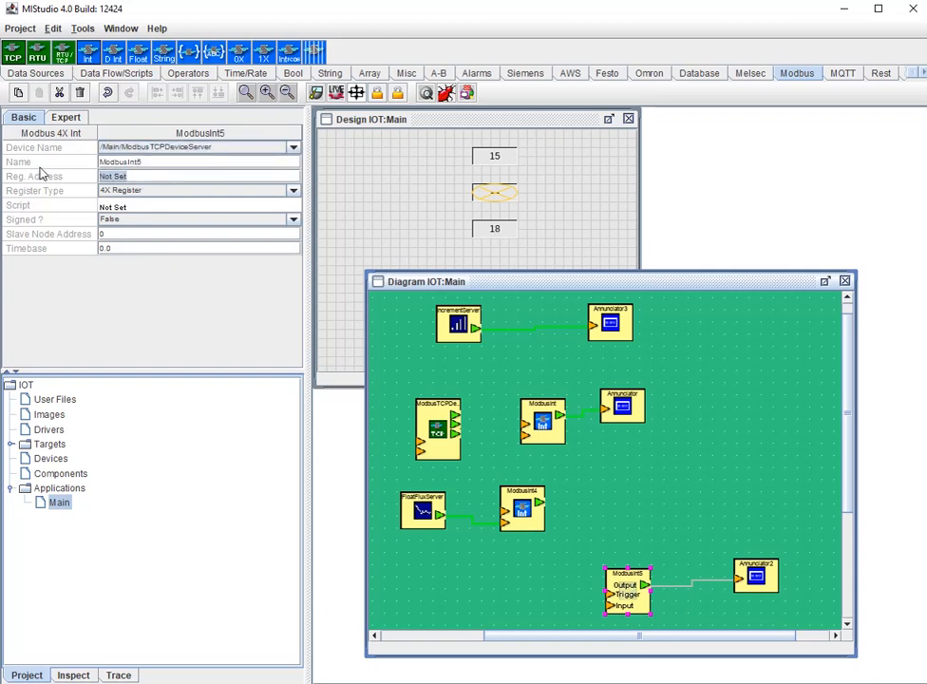
key("BackSpace")
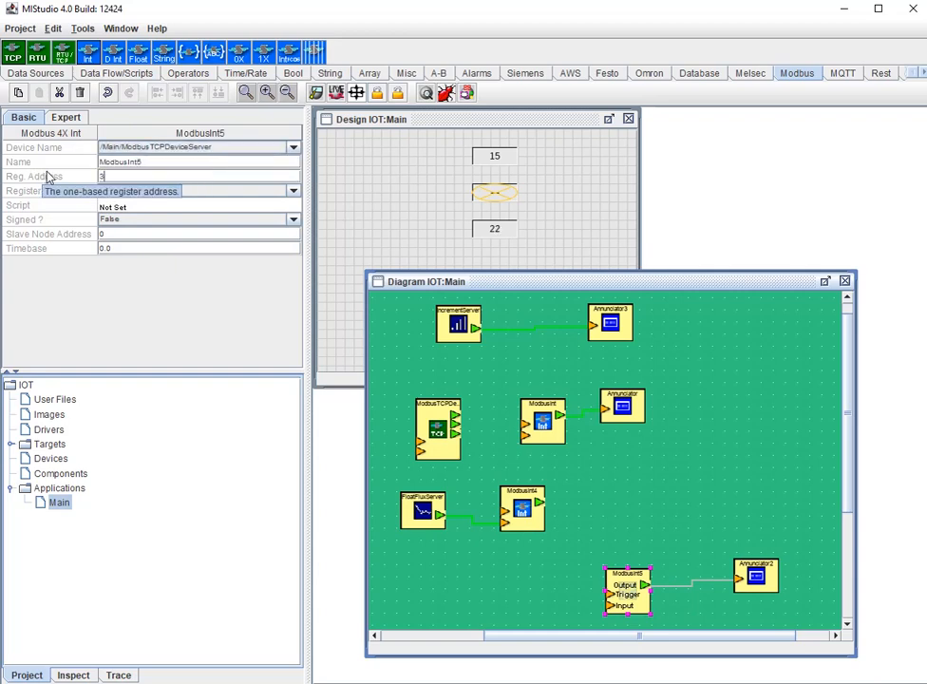
type("2")
key("Return")
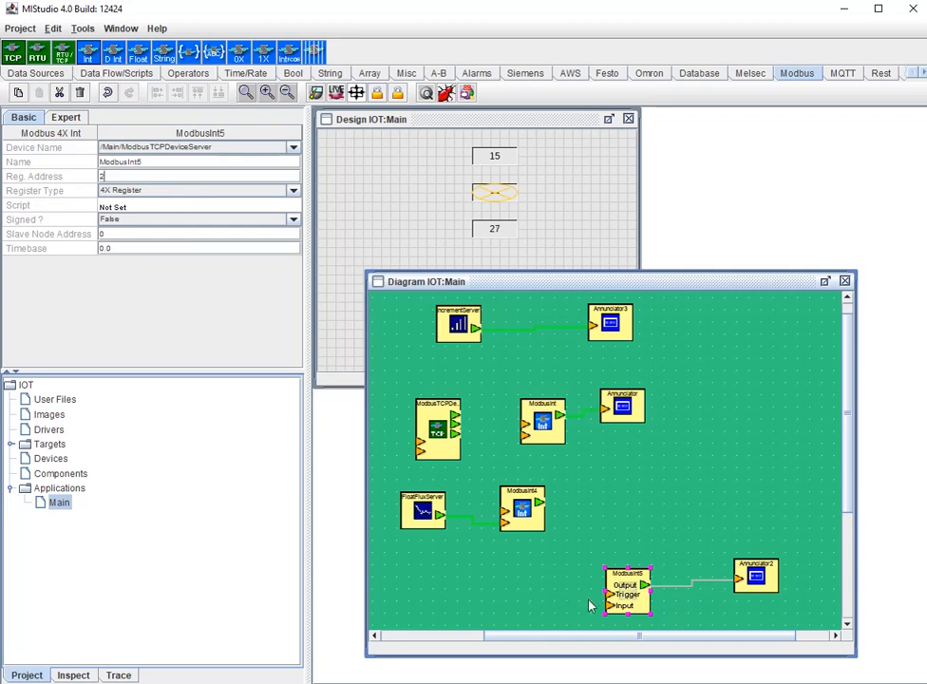
- Set the third Modbus Int block's timebase to 1.0 and compare the second annunciator with the Modbus simulator's registers
left_click(724, 580)
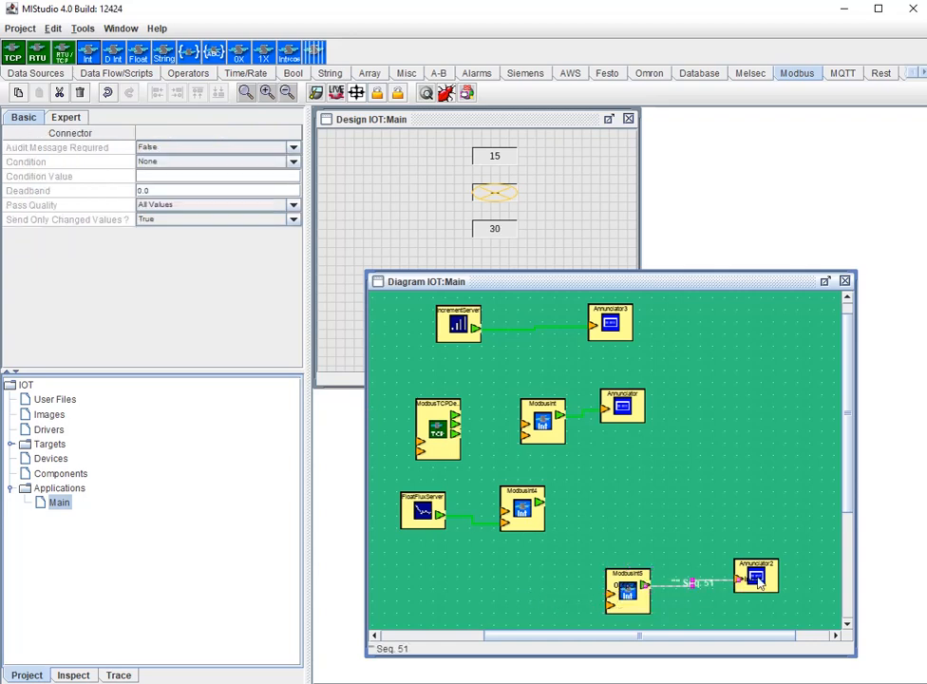
left_click(615, 589)
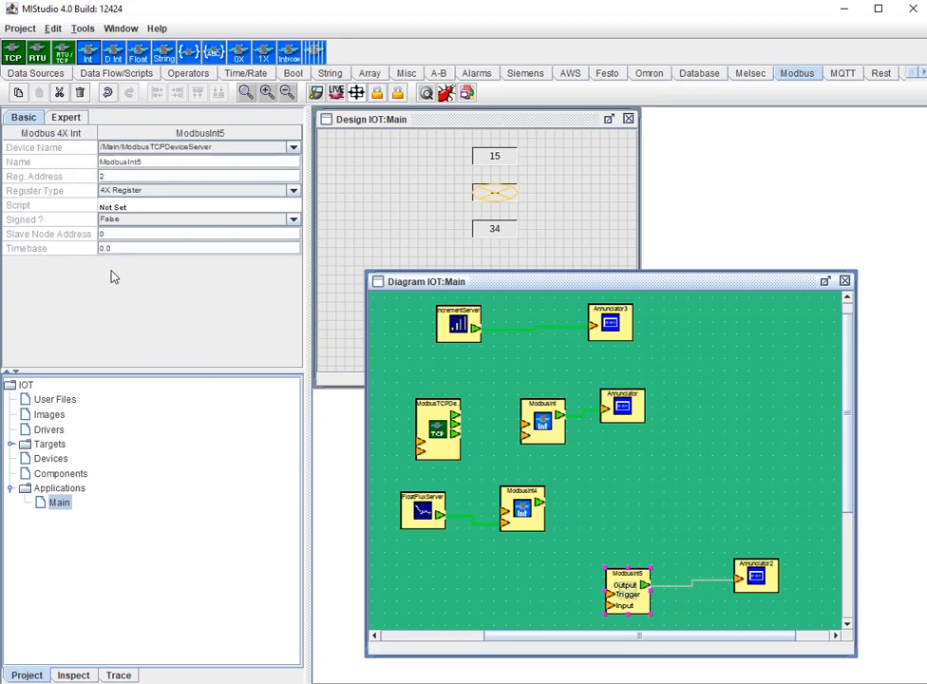
left_click_drag(116, 249, 72, 244)
type("1.0")
key("alt+Tab")
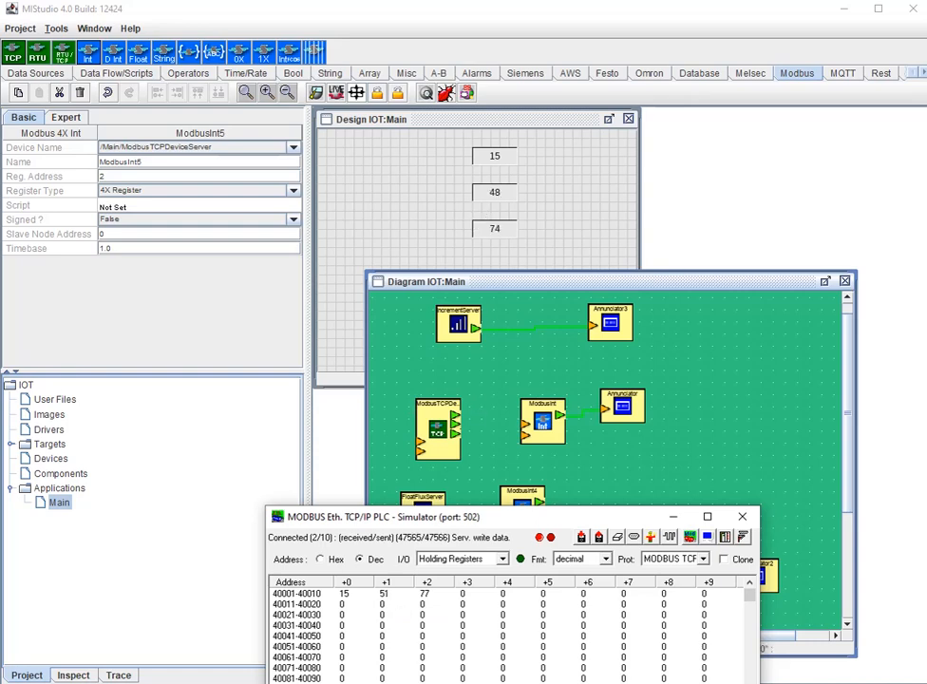
key("alt+Tab")
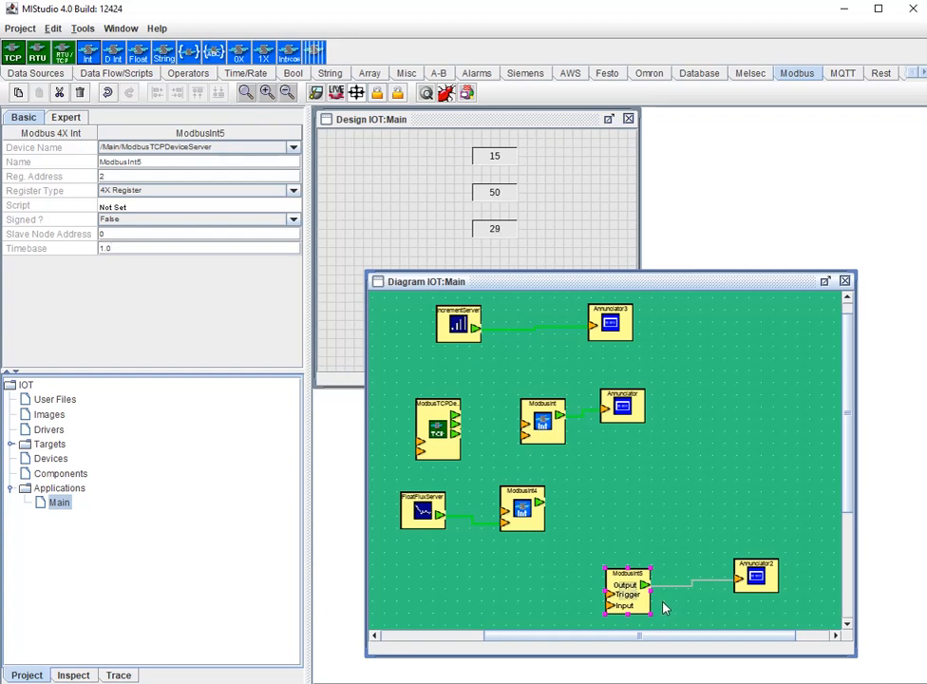
- Set the host name of the project's MIX target to 192.168.5.105
left_click(12, 444)
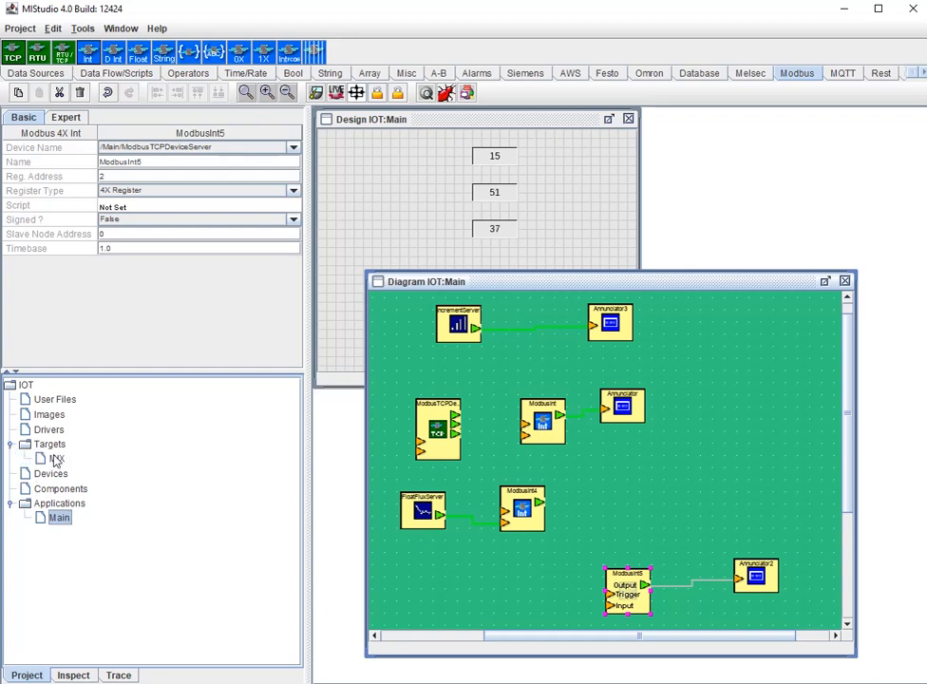
left_click(54, 460)
left_click(103, 162)
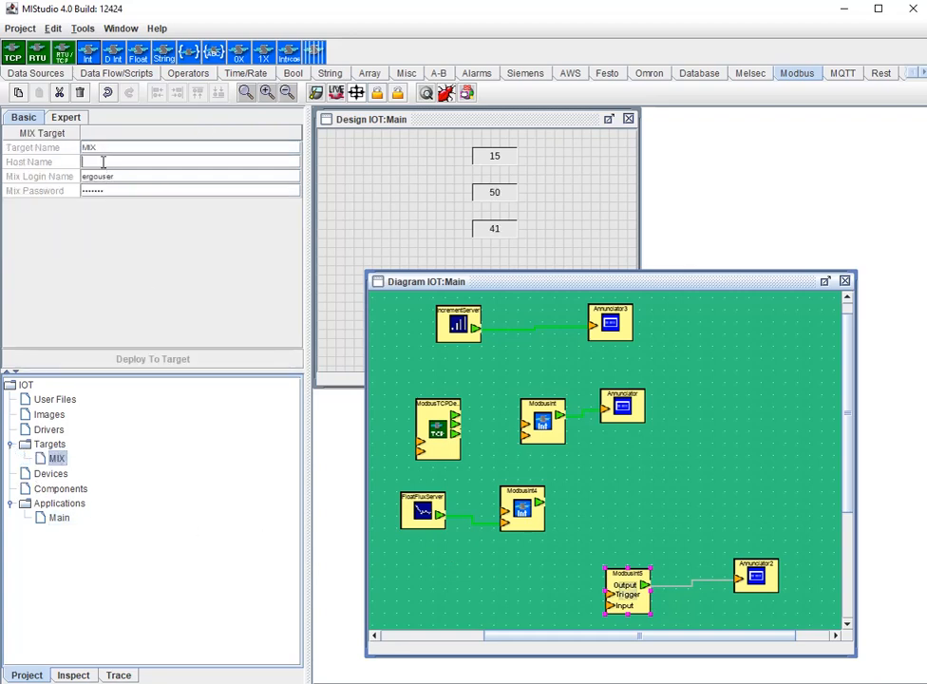
type("10")
type("2.")
type("168")
type(".5.105")
key("Return")
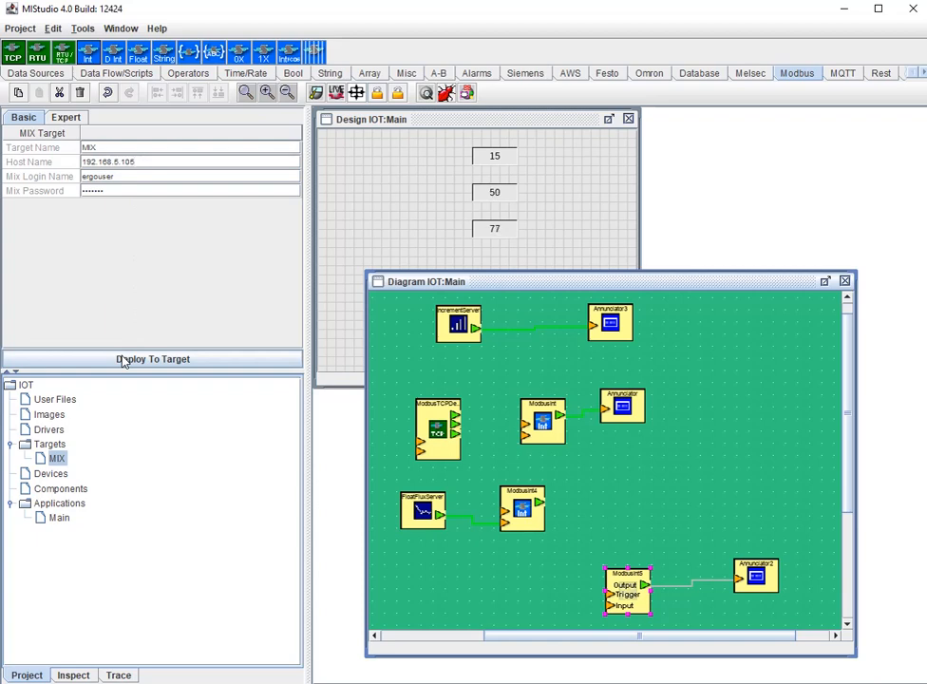
- Deploy the project to the MIX target, open the deployed IOT page in the web browser and bring its window fully into view
left_click(123, 360)
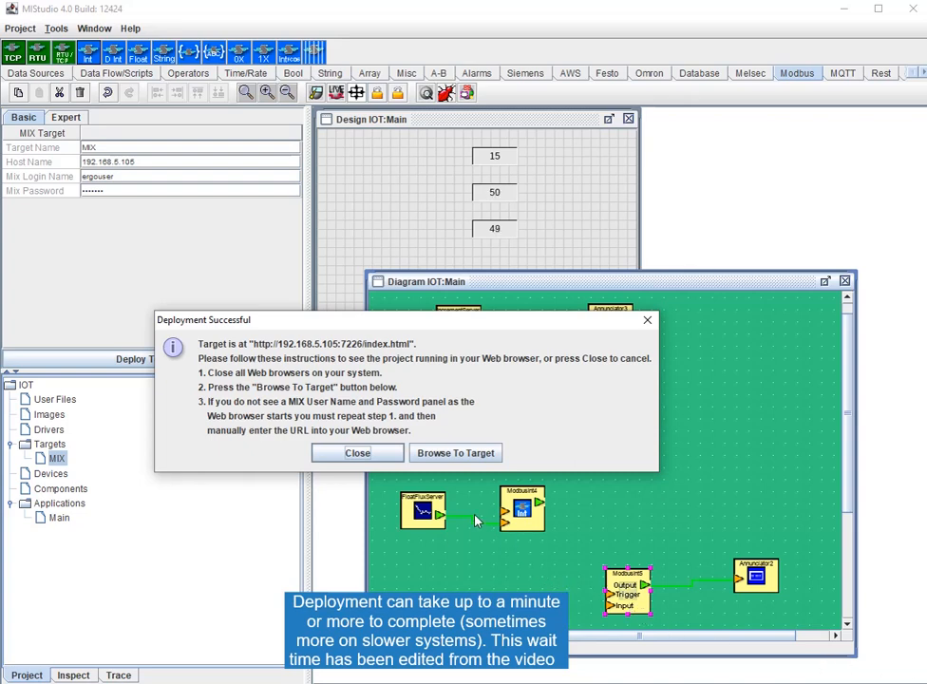
left_click(479, 456)
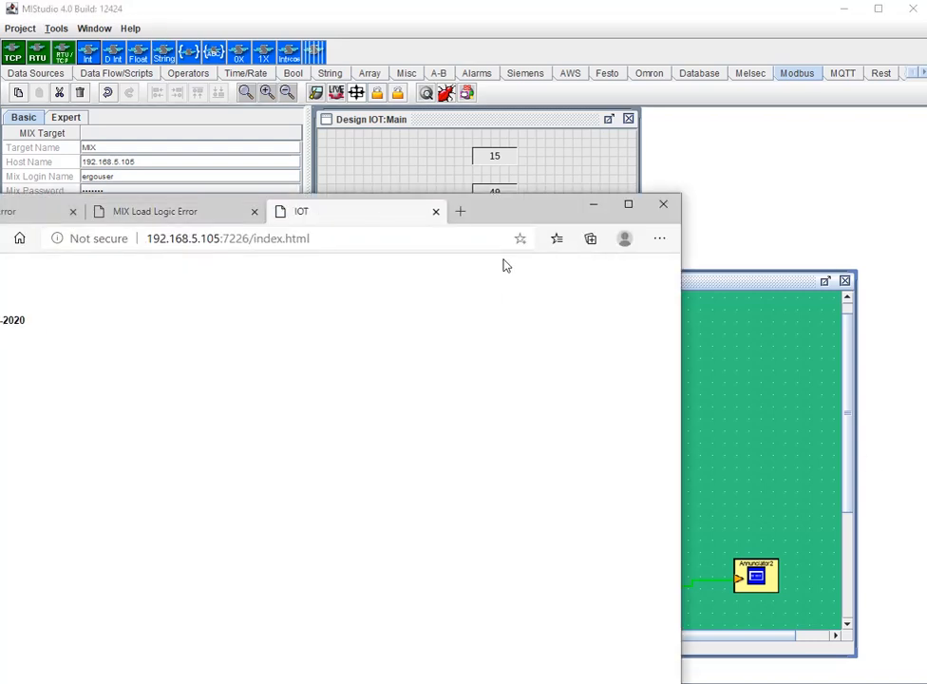
left_click_drag(508, 215, 674, 91)
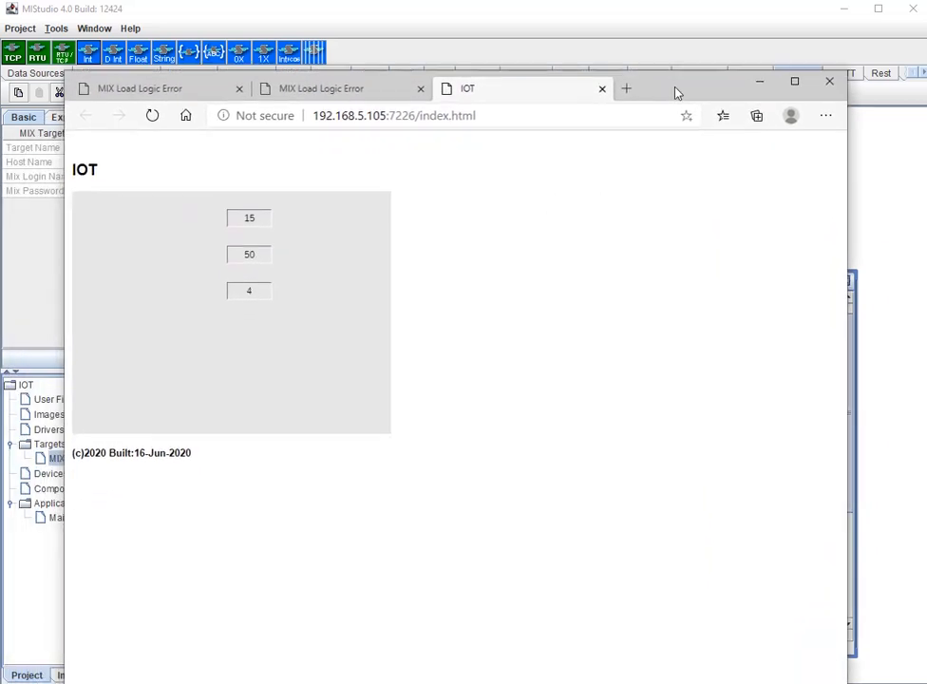